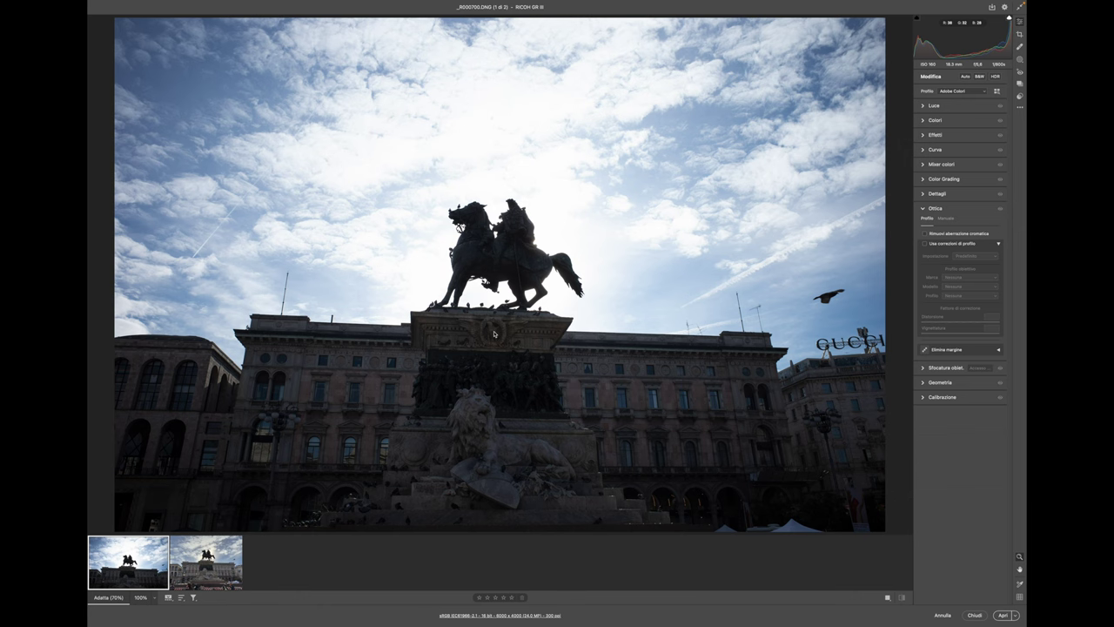
Step: Compare the unedited Ricoh and iPhone shots of the equestrian statue by alternating between them
key(Right)
key(Left)
key(Right)
key(Left)
key(Right)
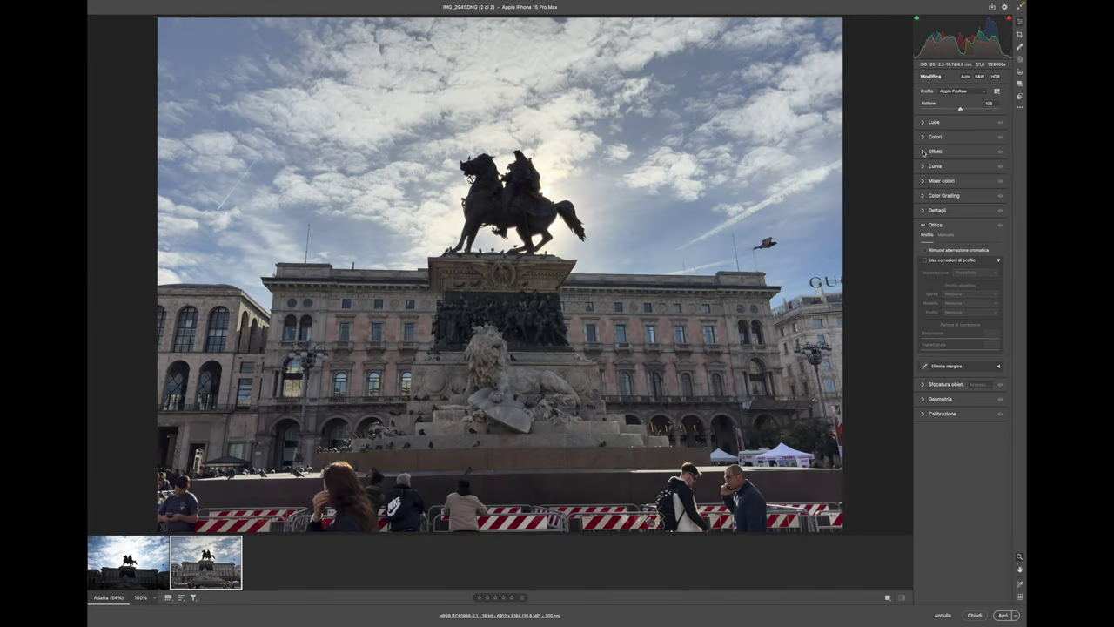
Step: Slightly lower the iPhone statue photo's colour temperature, then set its shadows to -41 and contrast to +33
click(926, 137)
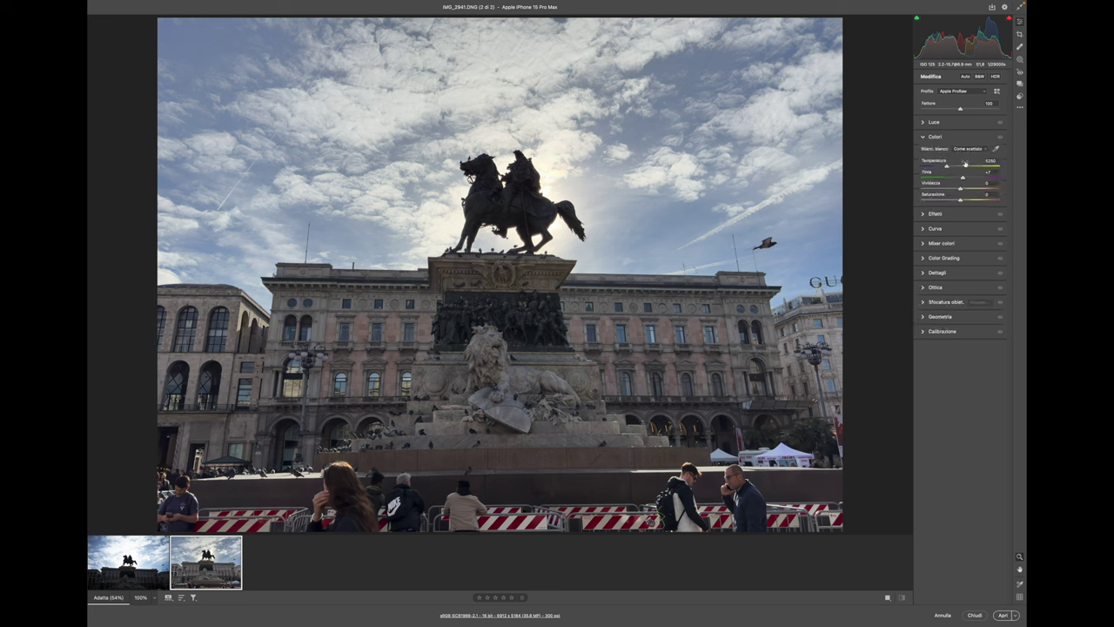
drag(946, 167, 944, 173)
click(928, 123)
click(948, 173)
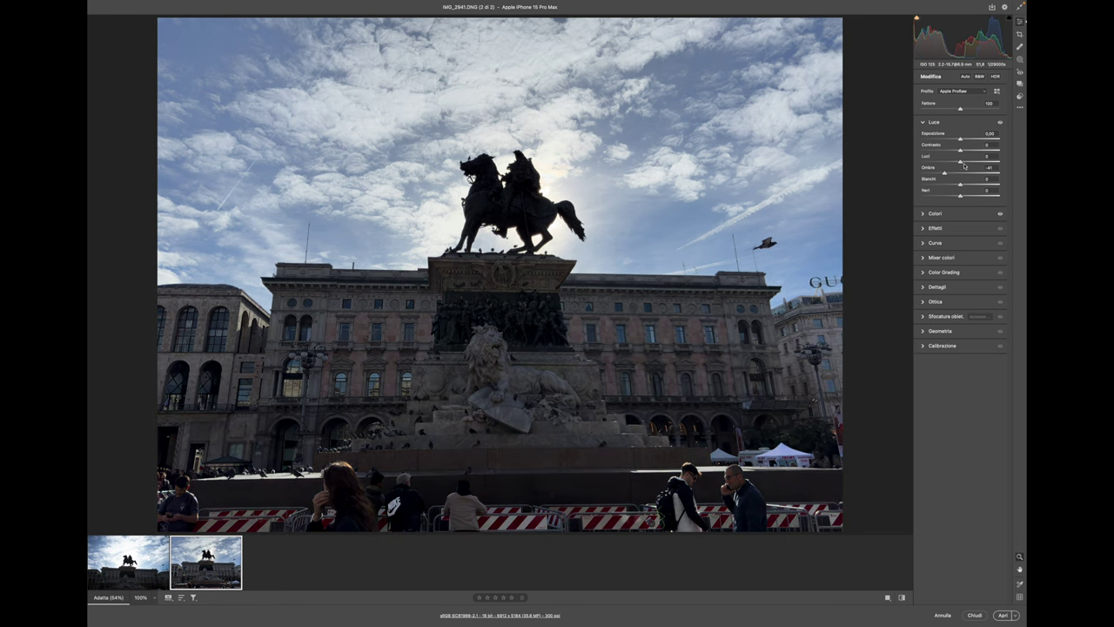
click(973, 150)
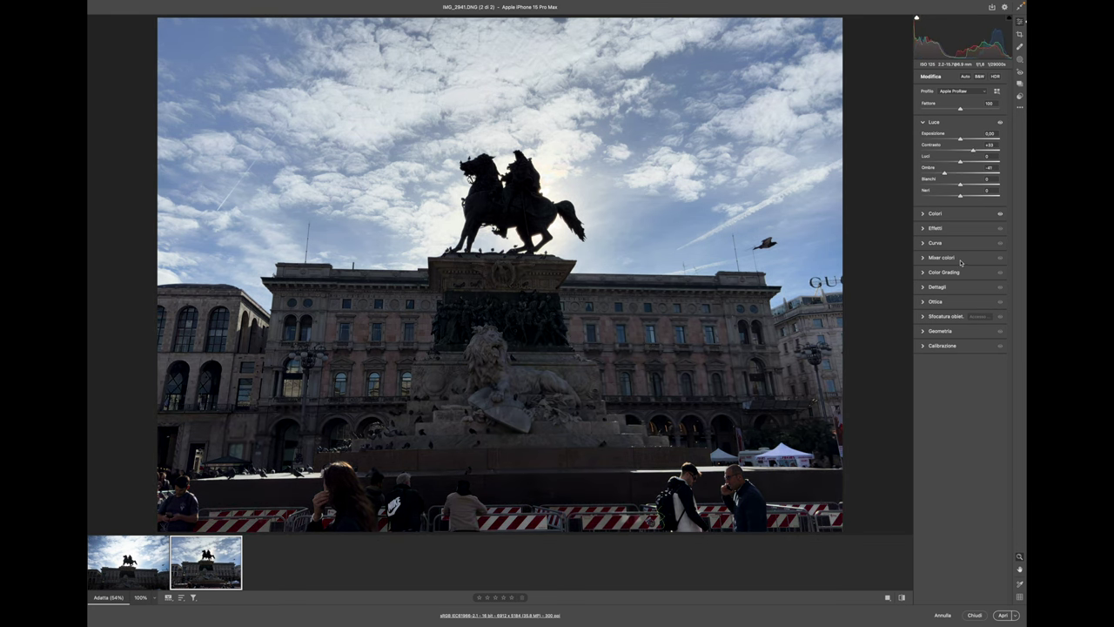
Step: Set the highlights of the Ricoh statue photo to -100
key(Left)
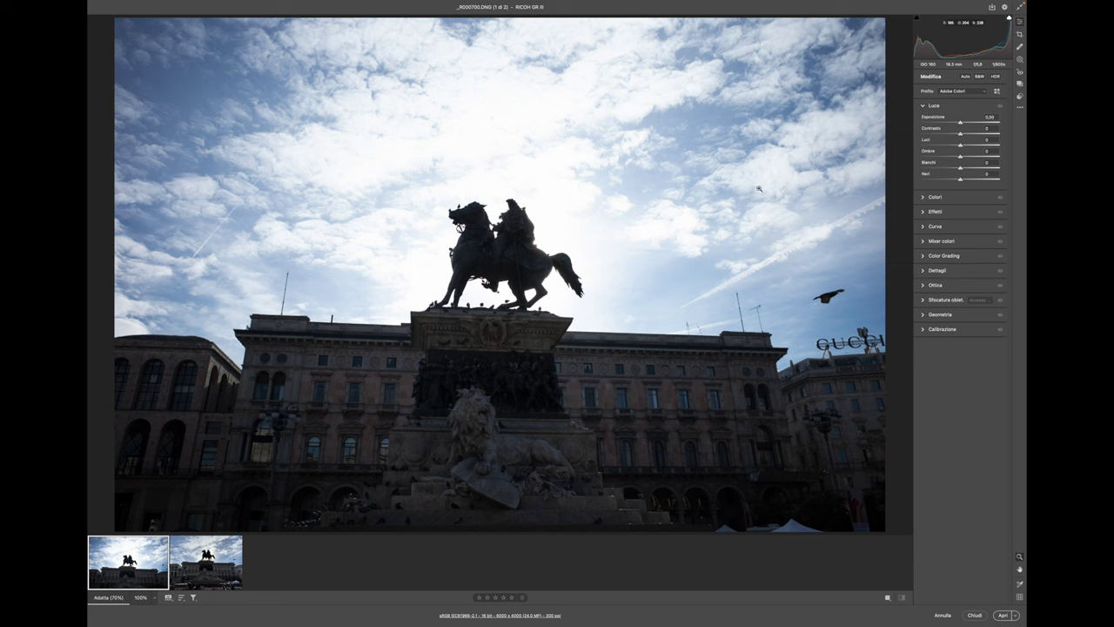
drag(930, 146, 900, 144)
Step: Compare the adjusted Ricoh and iPhone statue photos by alternating between them at full view
key(Right)
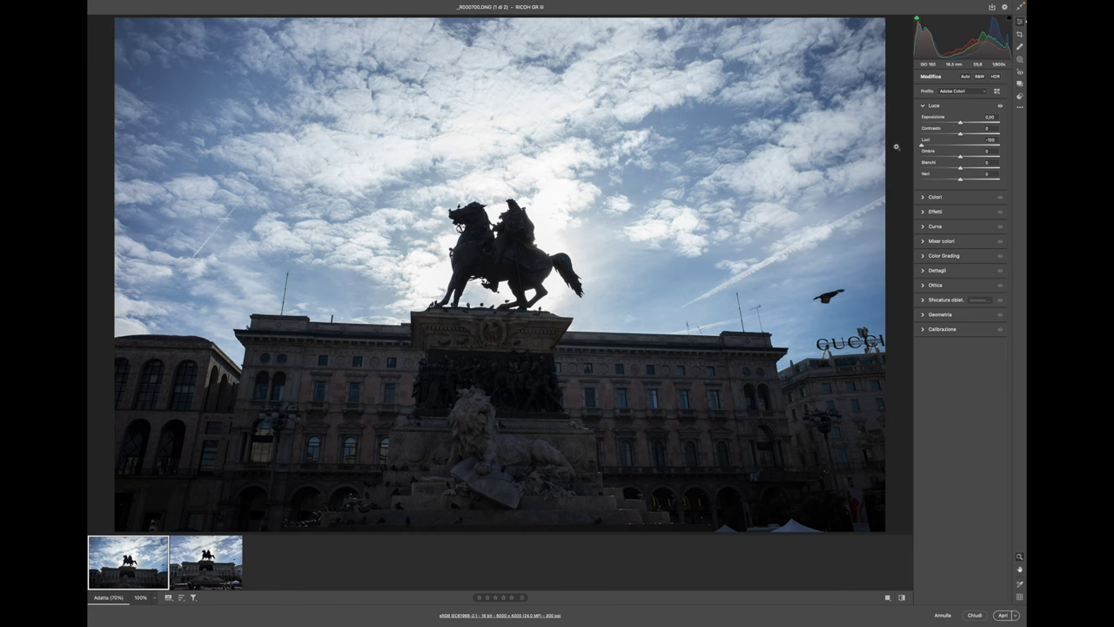
key(Left)
key(Right)
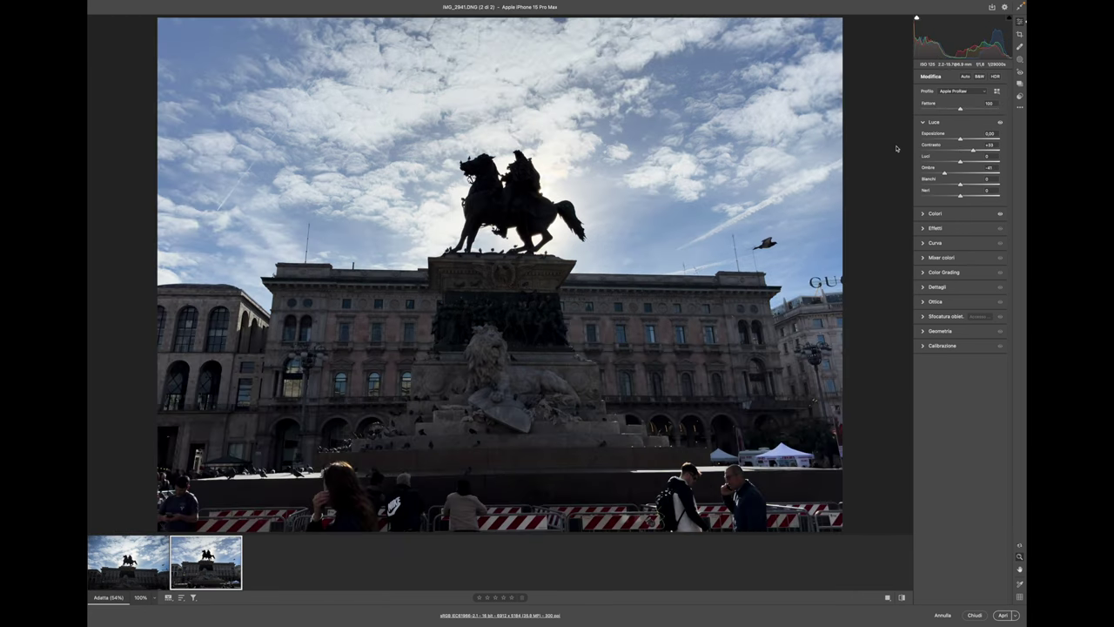
key(Left)
key(Right)
key(Left)
key(Right)
key(Left)
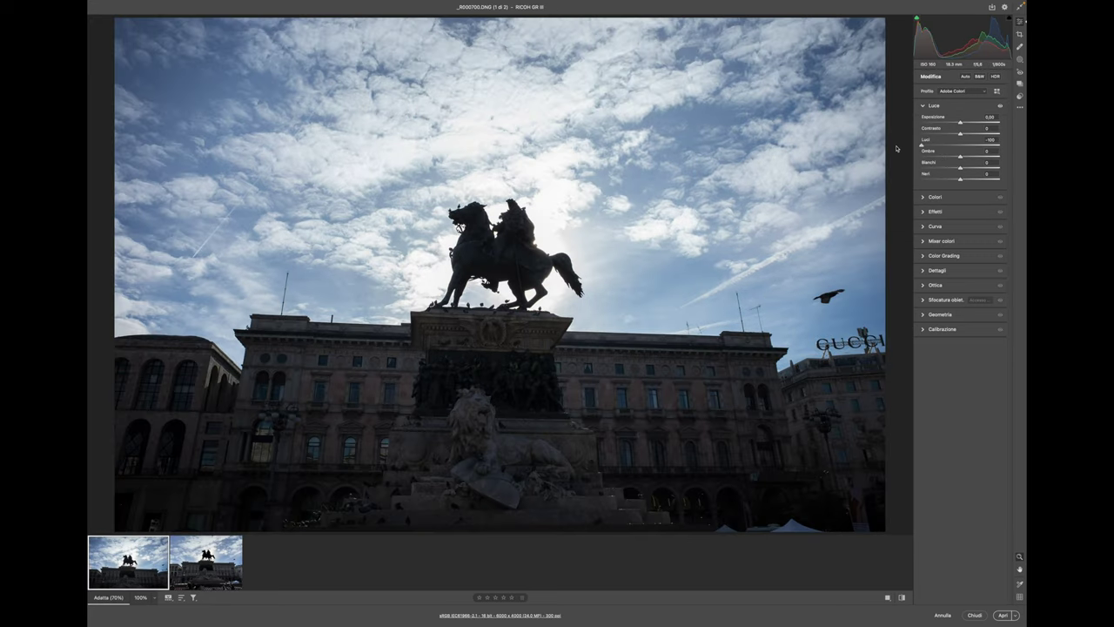
Step: Examine the palace facade beside the monument in the Ricoh photo at 200% magnification
click(154, 597)
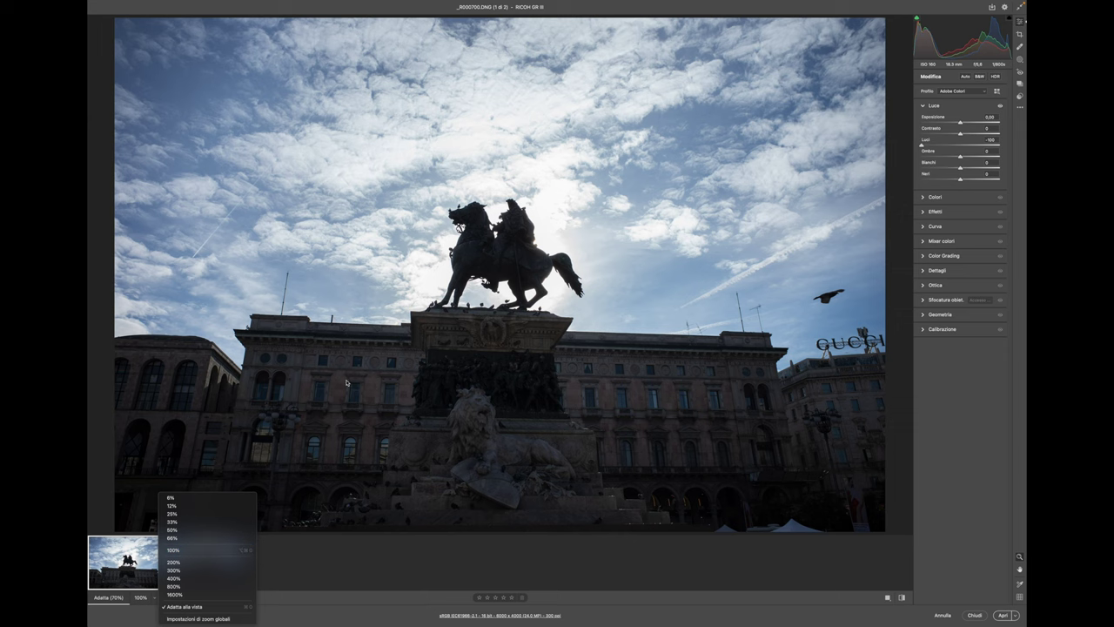
click(187, 562)
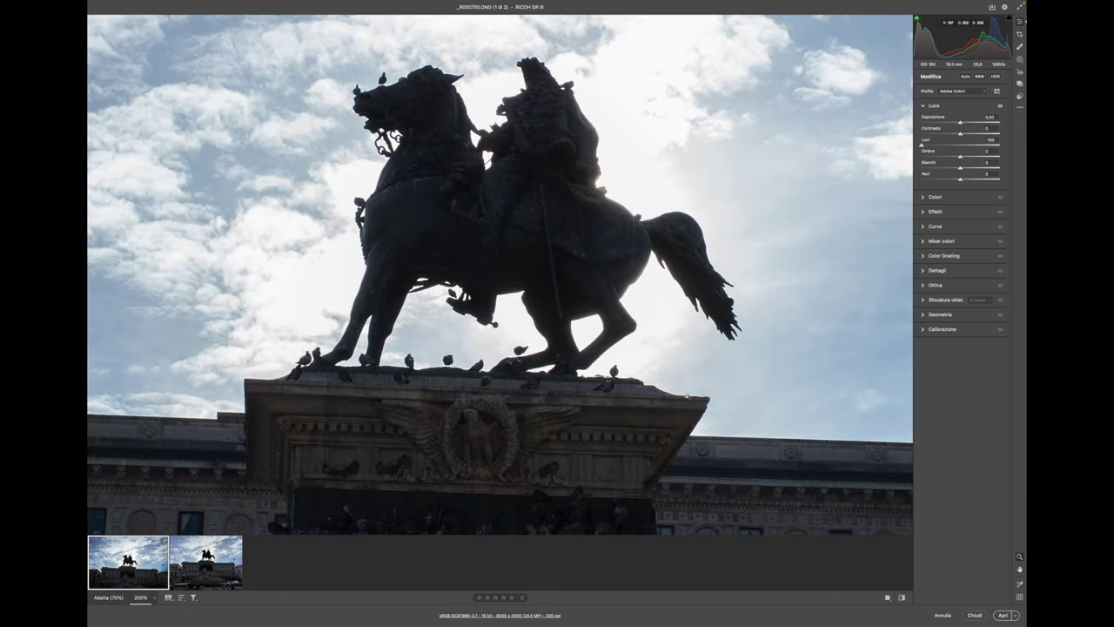
scroll(679, 396, down, 5)
scroll(668, 391, right, 6)
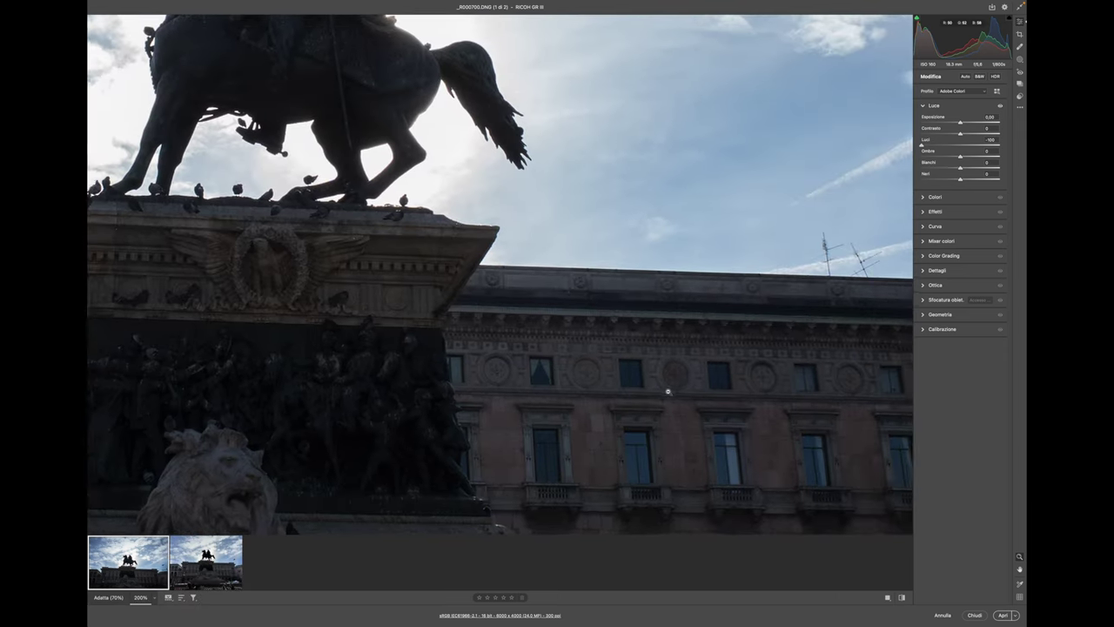
scroll(669, 391, down, 4)
scroll(668, 391, right, 6)
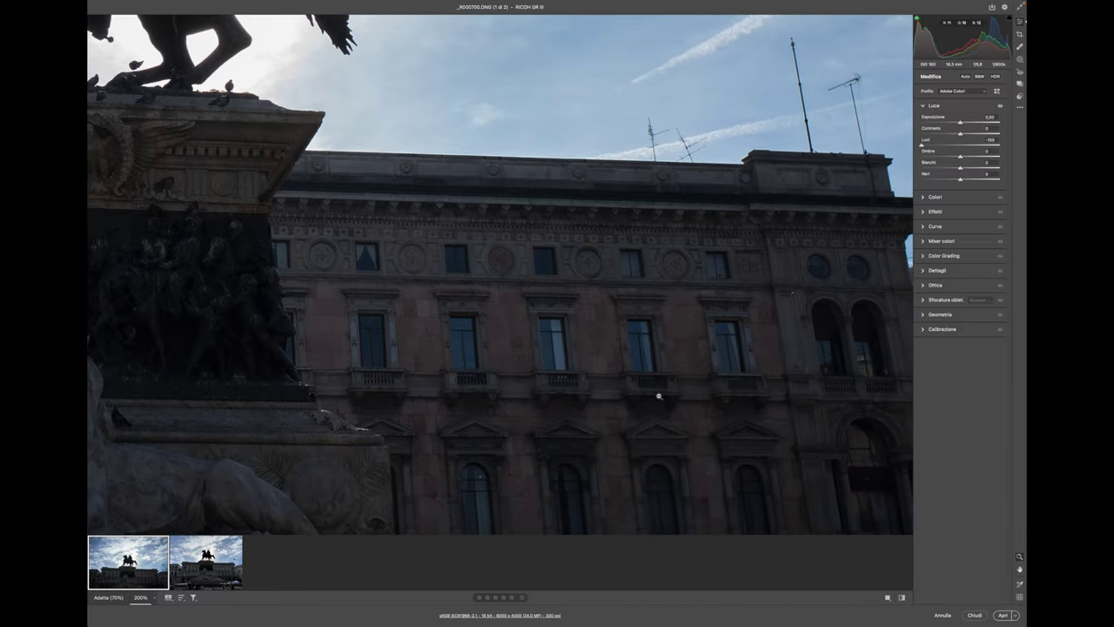
scroll(659, 396, down, 1)
scroll(659, 396, right, 1)
Step: Examine the same palace facade in the iPhone photo at 200% magnification
key(Right)
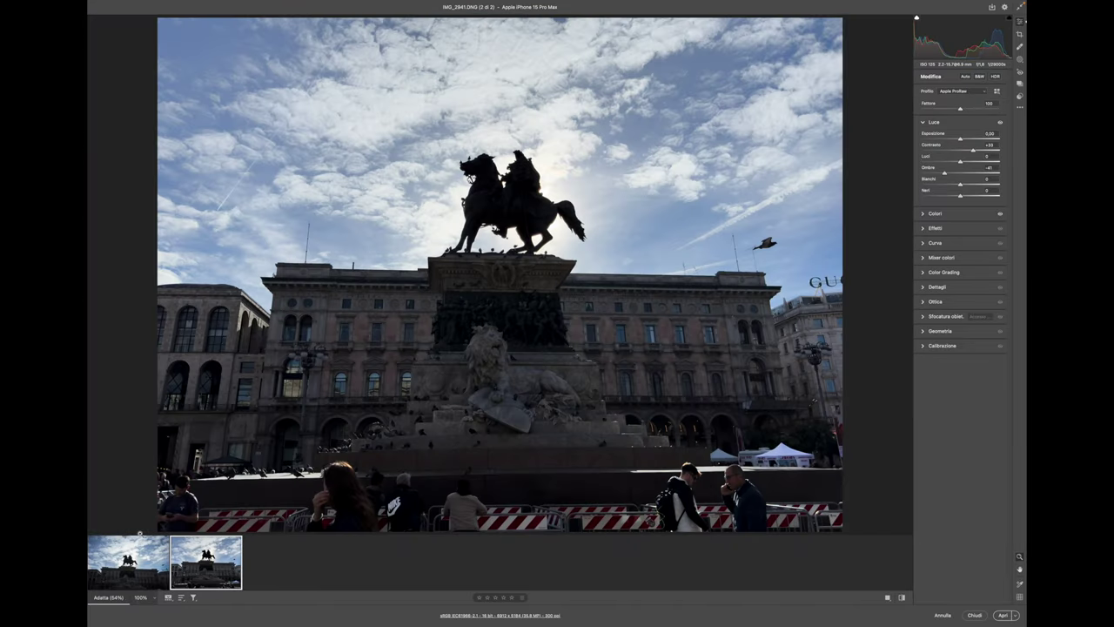
click(154, 597)
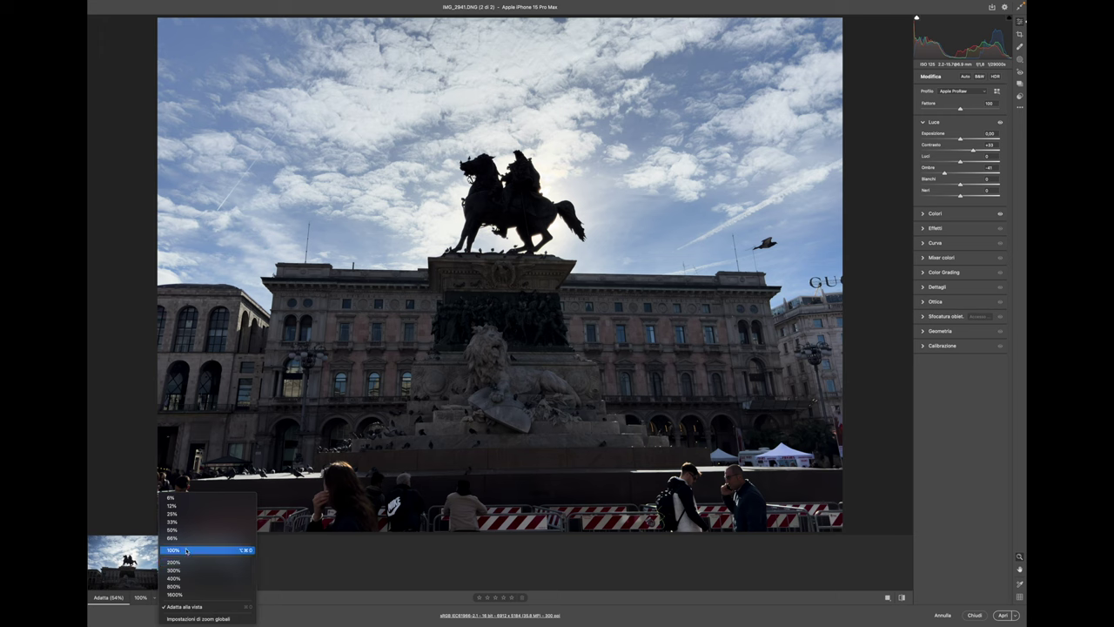
click(189, 561)
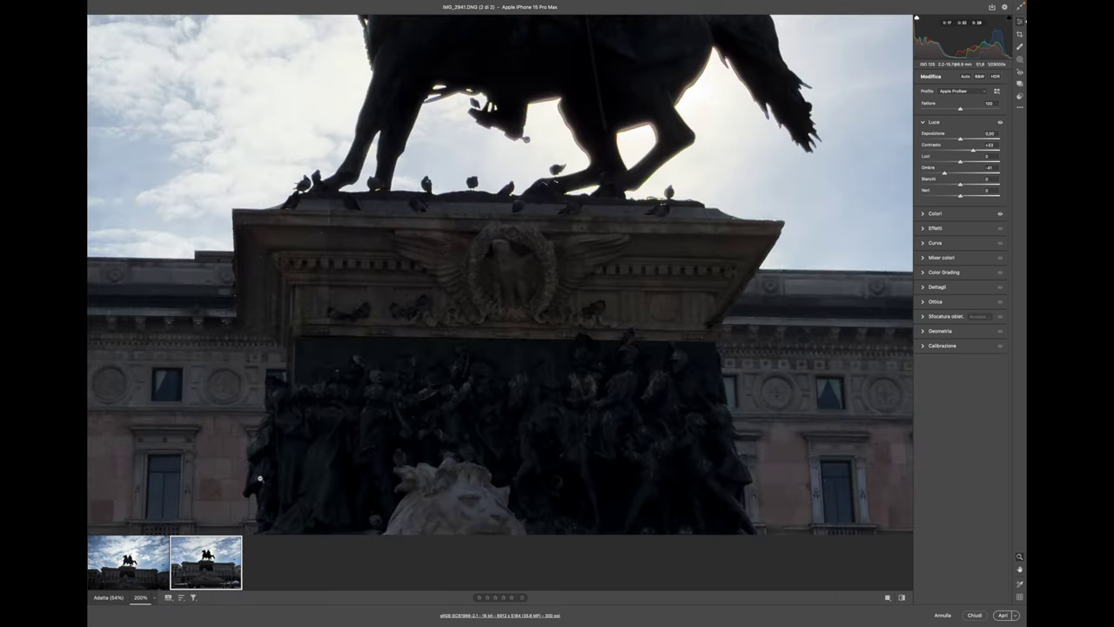
scroll(513, 386, right, 5)
scroll(530, 389, down, 5)
scroll(529, 389, right, 5)
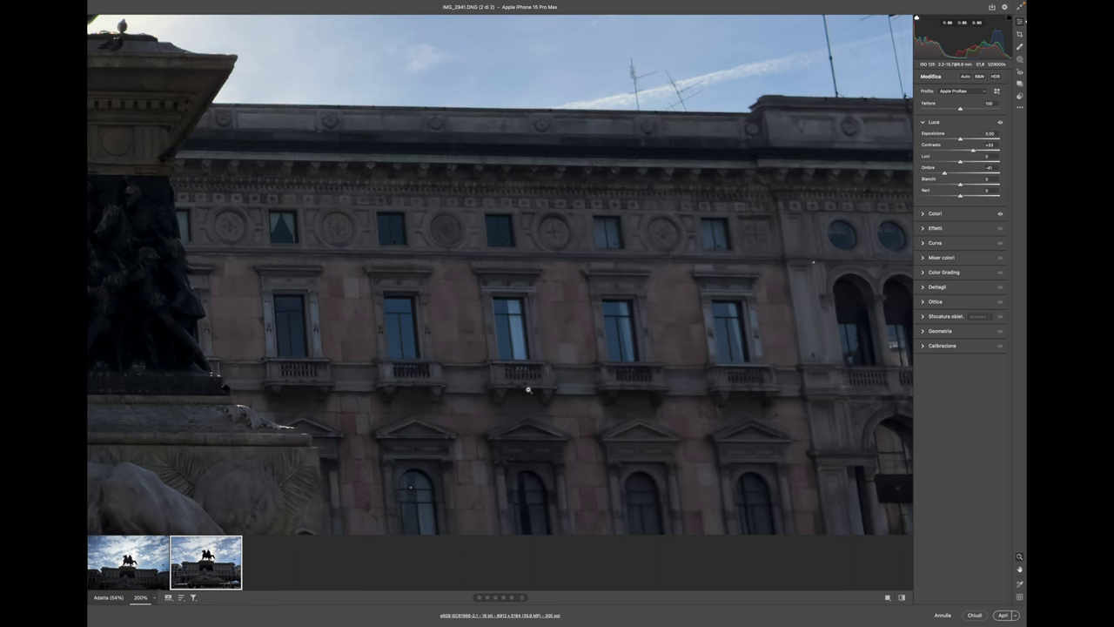
Step: Compare the facade's fine detail between the Ricoh and iPhone photos at 200% magnification
key(Left)
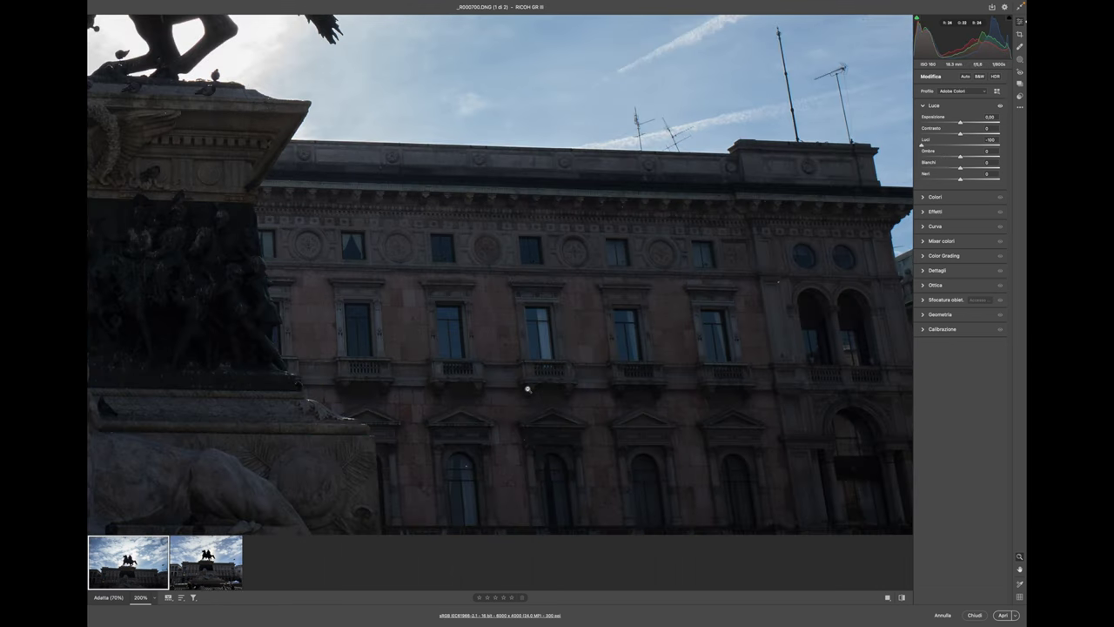
key(Right)
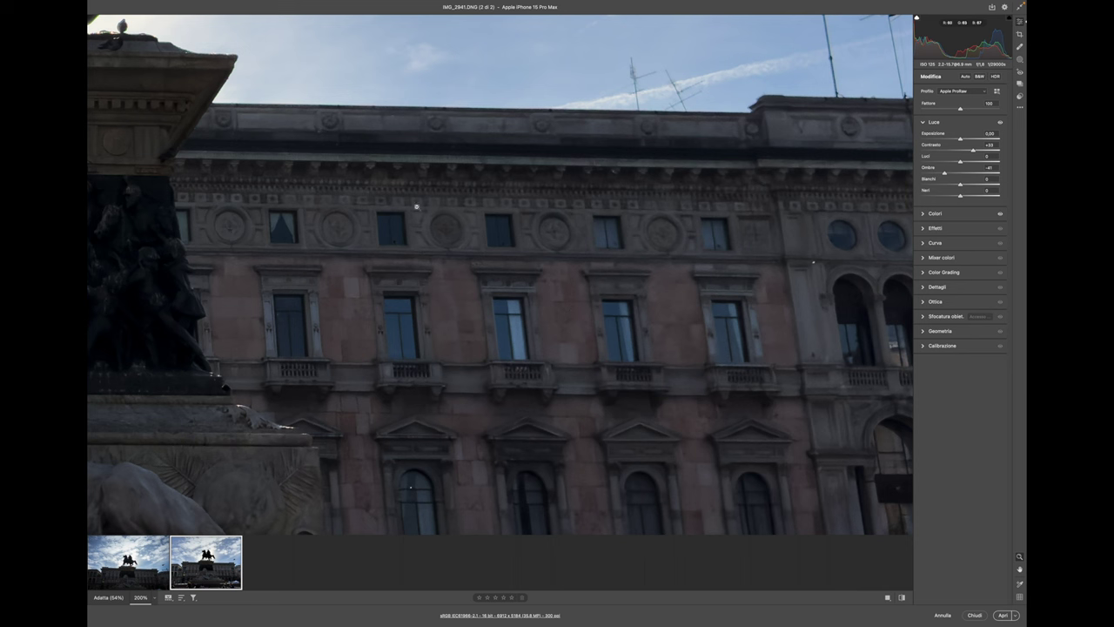
key(Left)
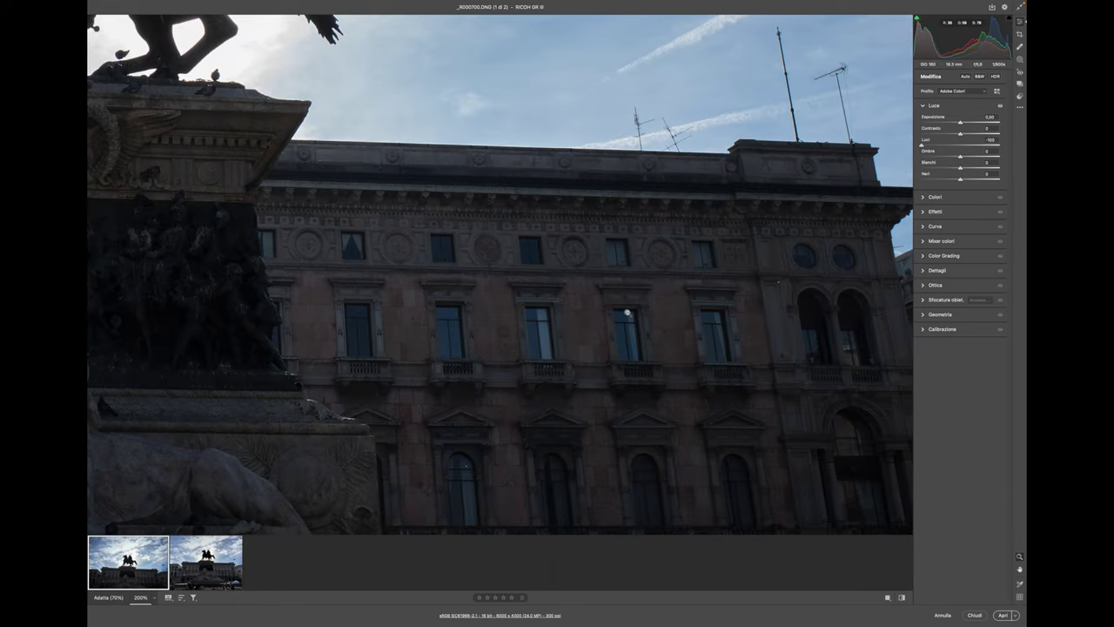
key(Right)
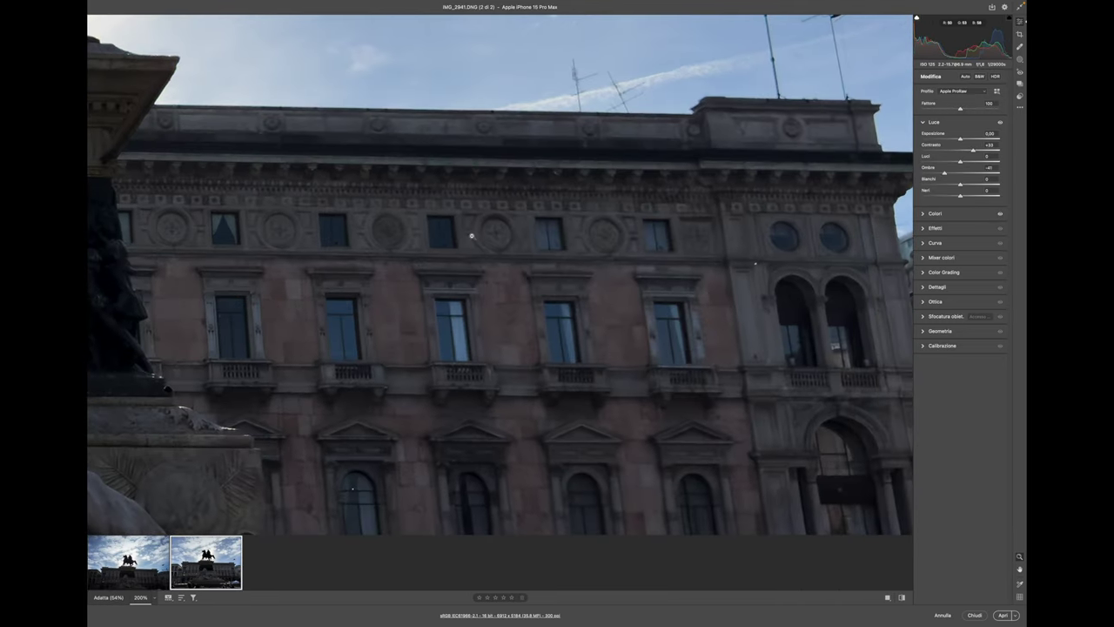
Step: Return to the Ricoh statue photo and set its shadows to +59
key(Left)
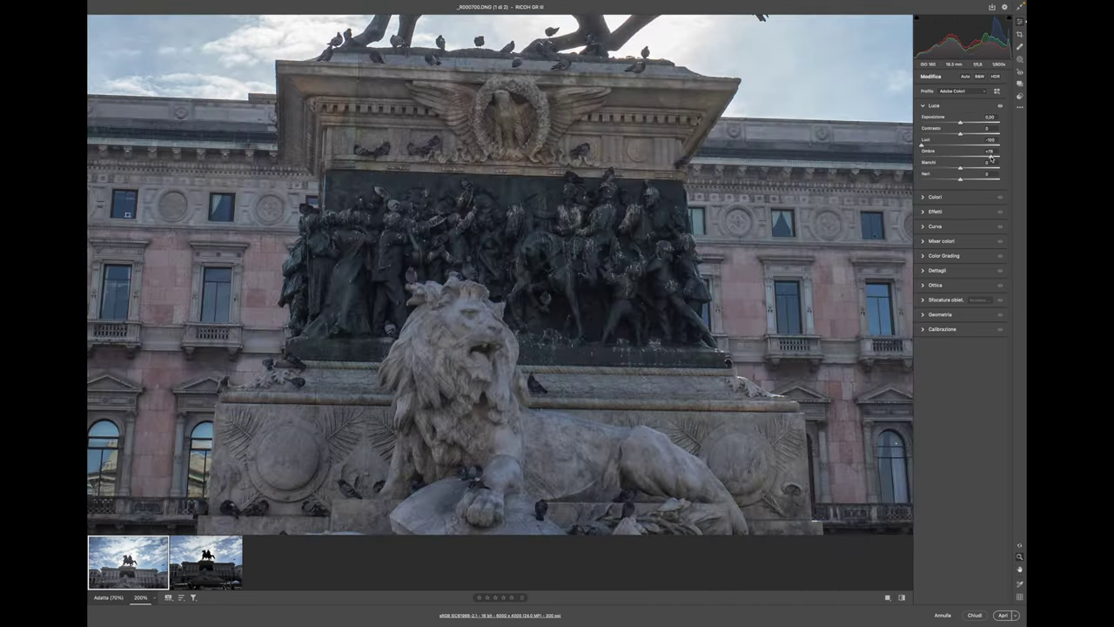
drag(991, 156, 1004, 157)
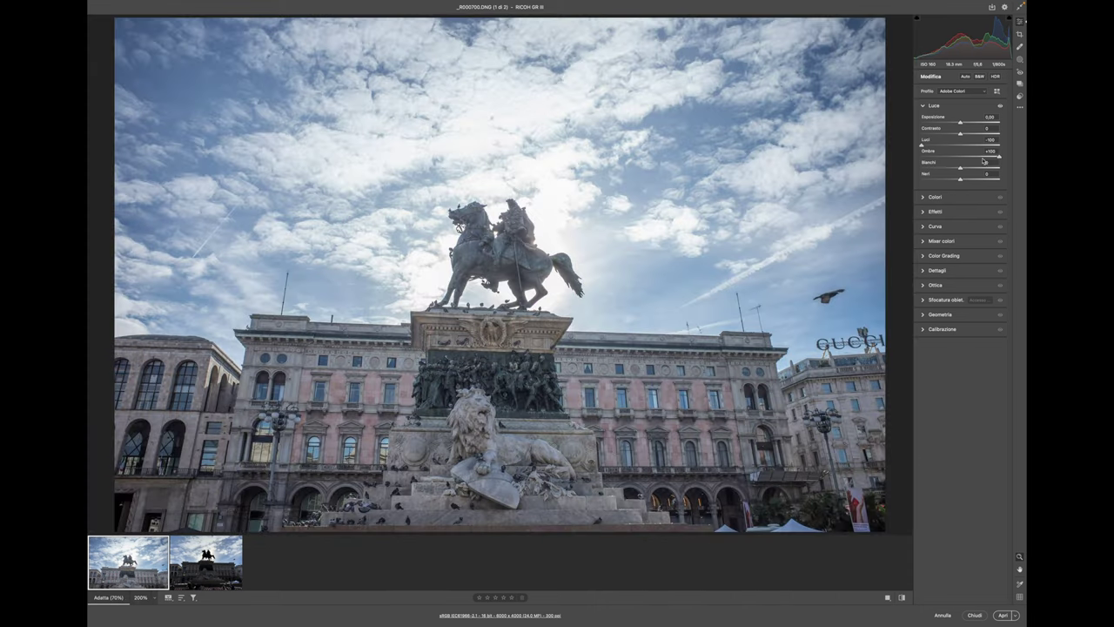
click(983, 157)
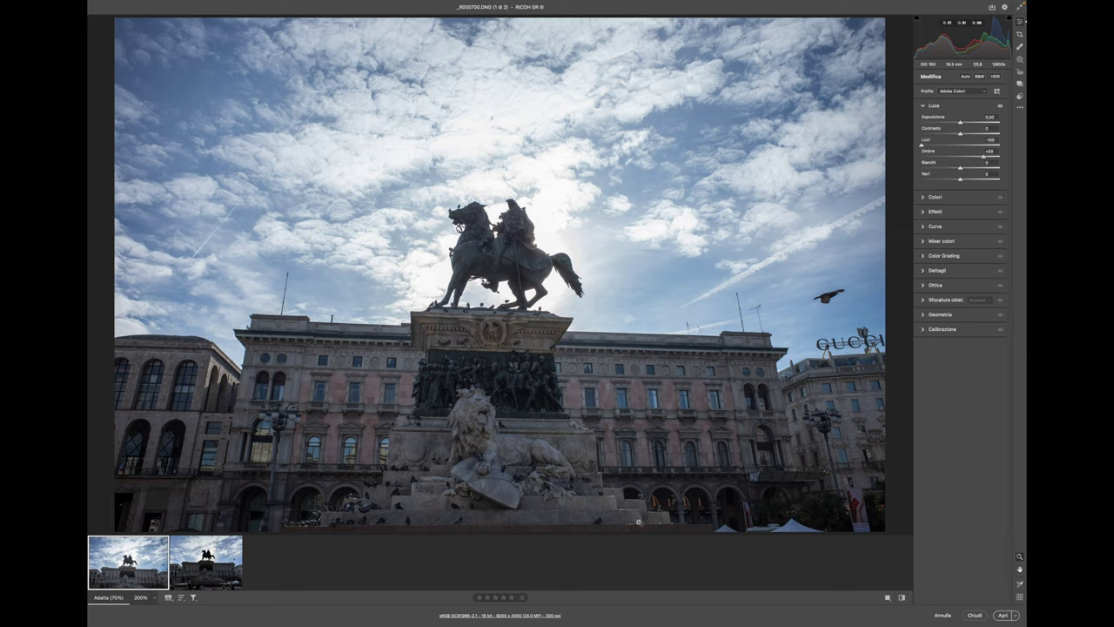
Step: Compare the dark arcades and lower facade up close in the Ricoh photo and the iPhone photo
click(721, 485)
drag(513, 361, 591, 388)
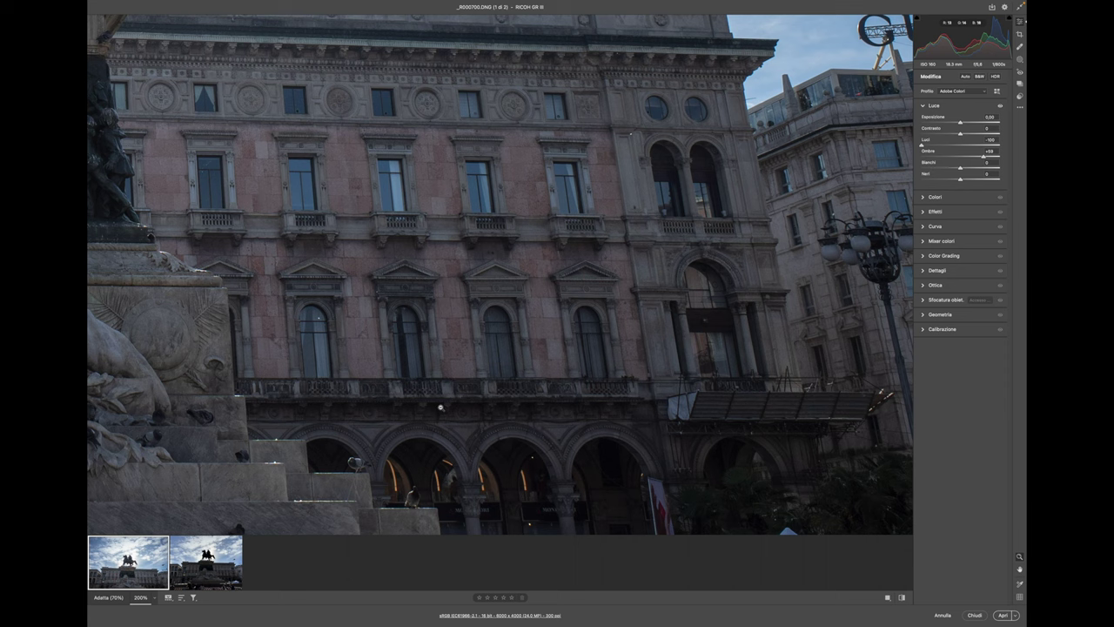
key(super+Right)
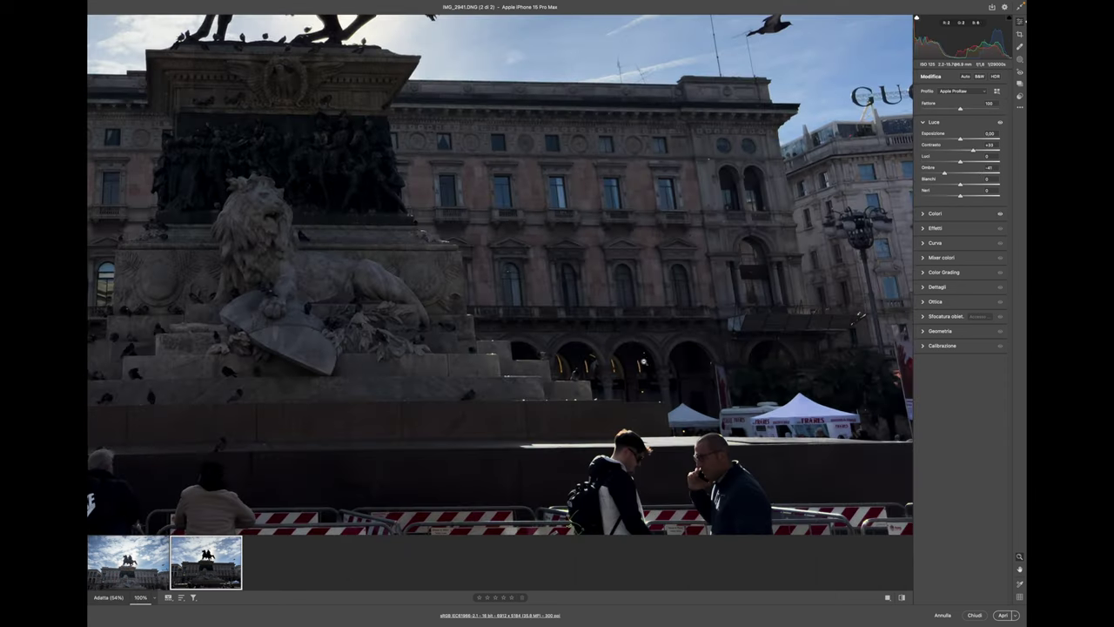
click(644, 378)
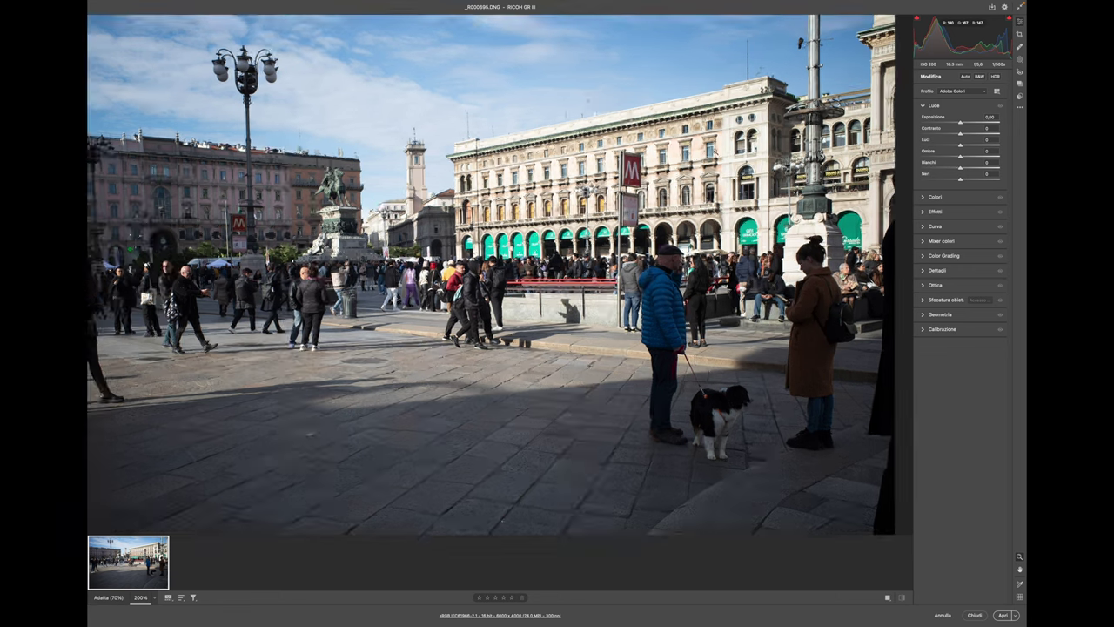
Step: Set the highlights of the Ricoh piazza photo to -84 while checking the sunlit facade up close
click(709, 151)
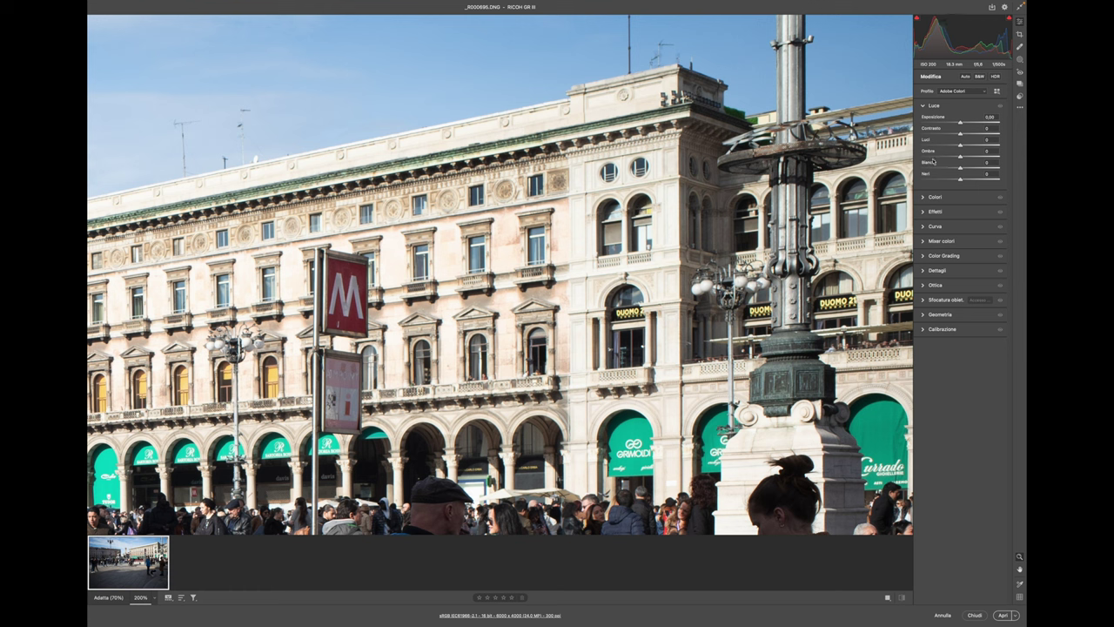
drag(934, 146, 928, 147)
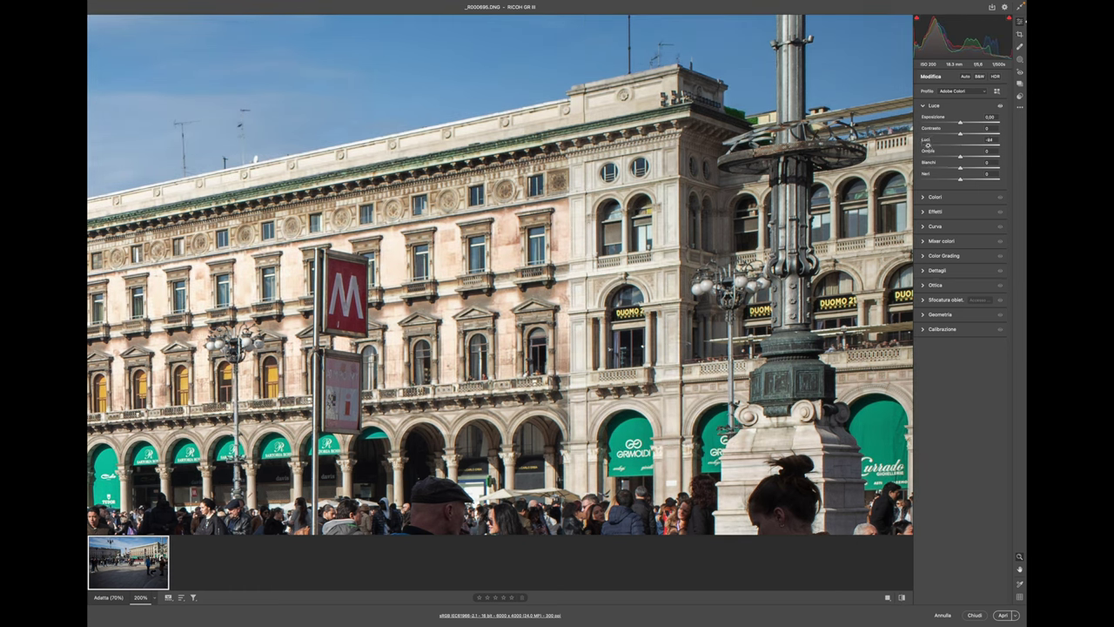
key(super+0)
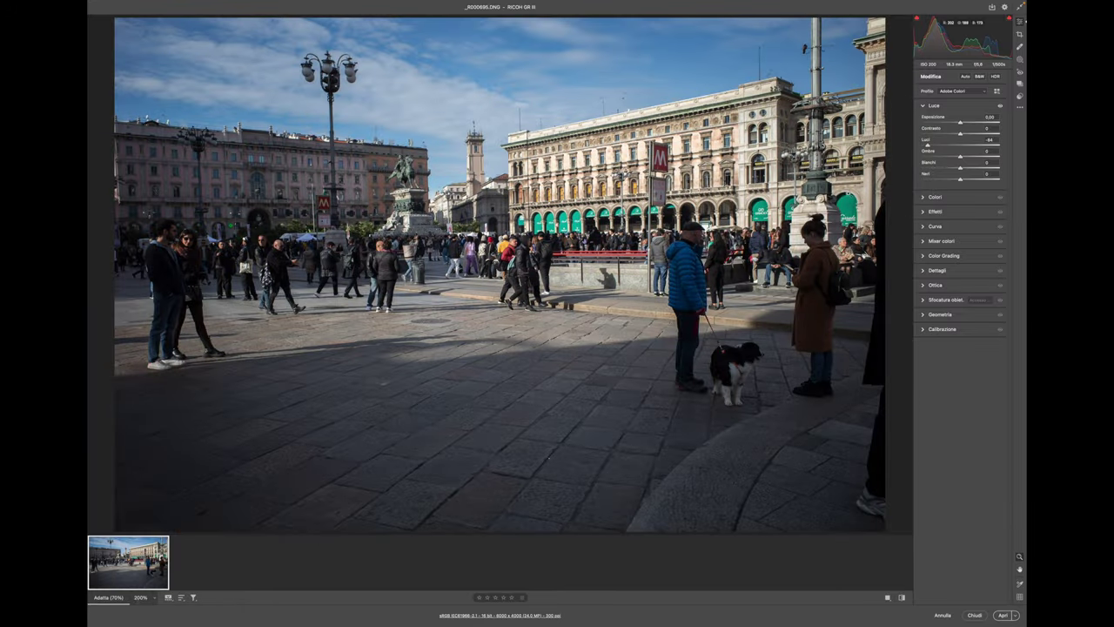
Step: Load the settings from preset_theitalianmaker.xmp onto the Ricoh piazza photo and open the developed image
right_click(986, 148)
click(923, 220)
click(260, 110)
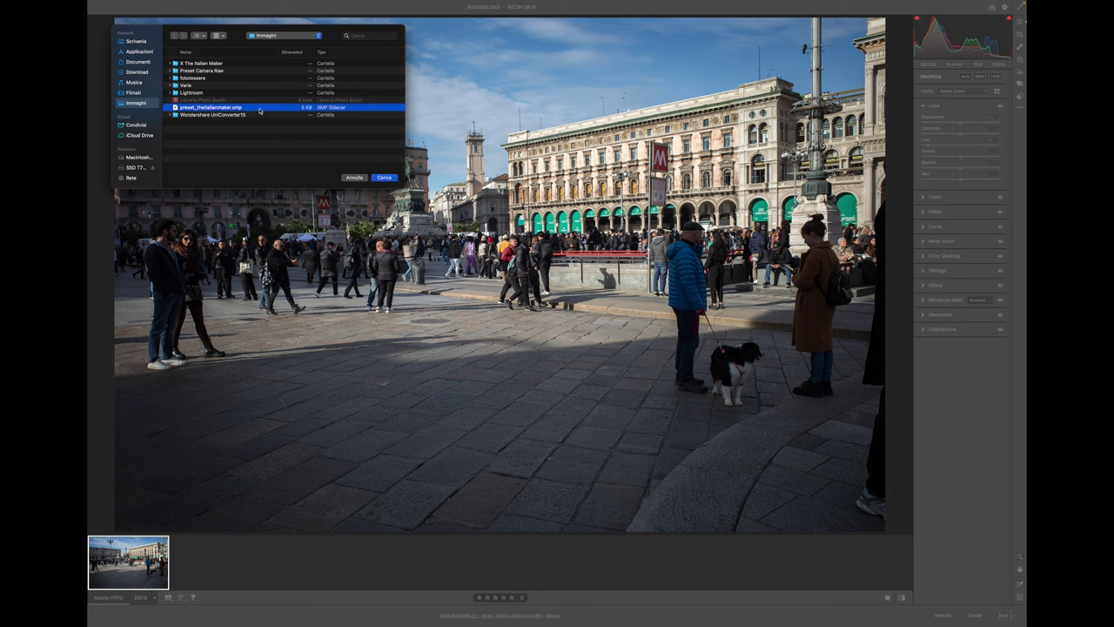
click(384, 178)
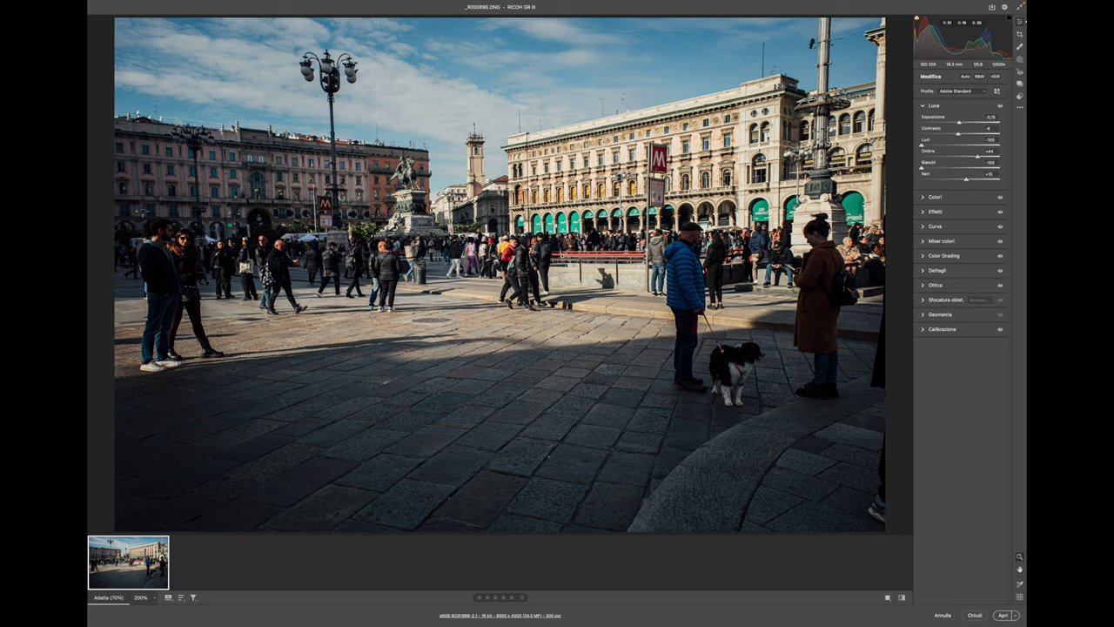
click(1001, 616)
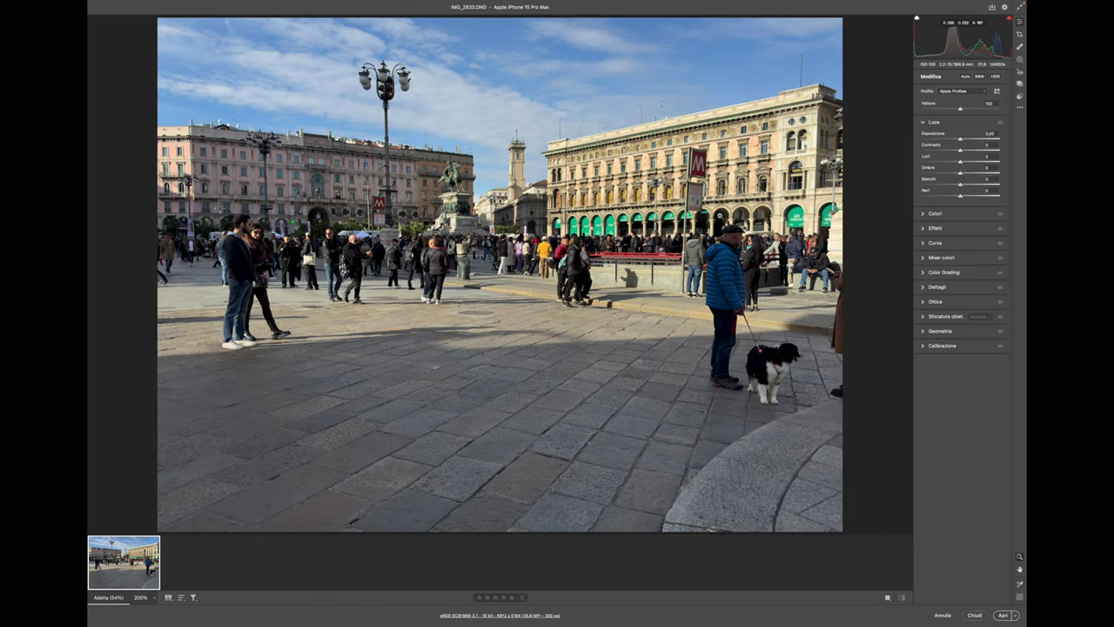
Step: Change the profile of the iPhone piazza photo to Adobe Standard
click(962, 91)
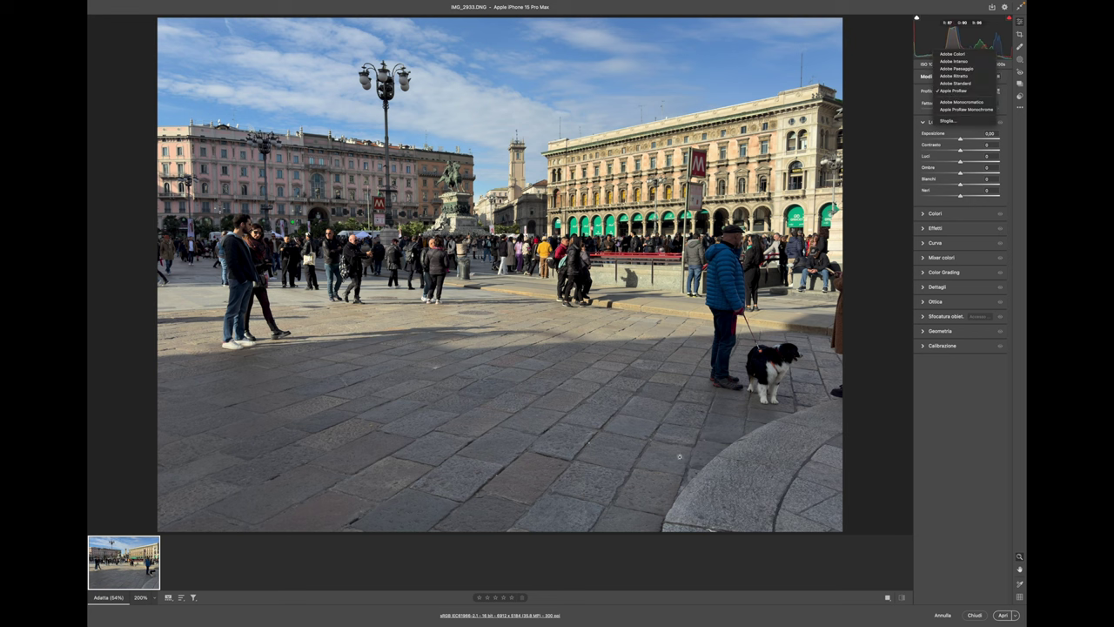
click(955, 83)
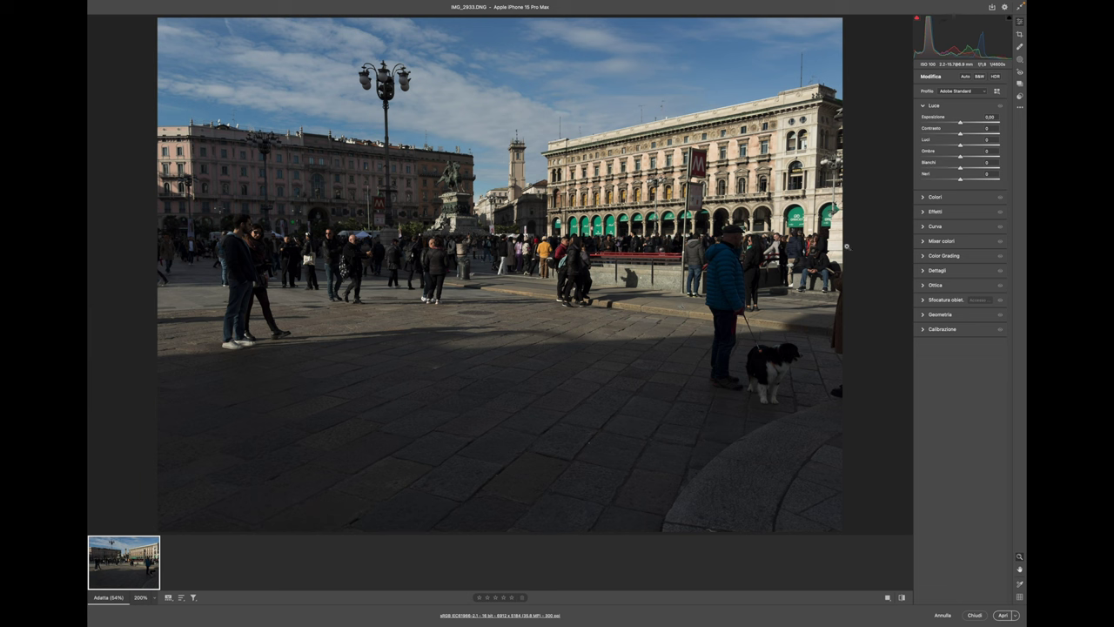
Step: Load the settings from preset_theitalianmaker.xmp onto the iPhone piazza photo
click(1019, 106)
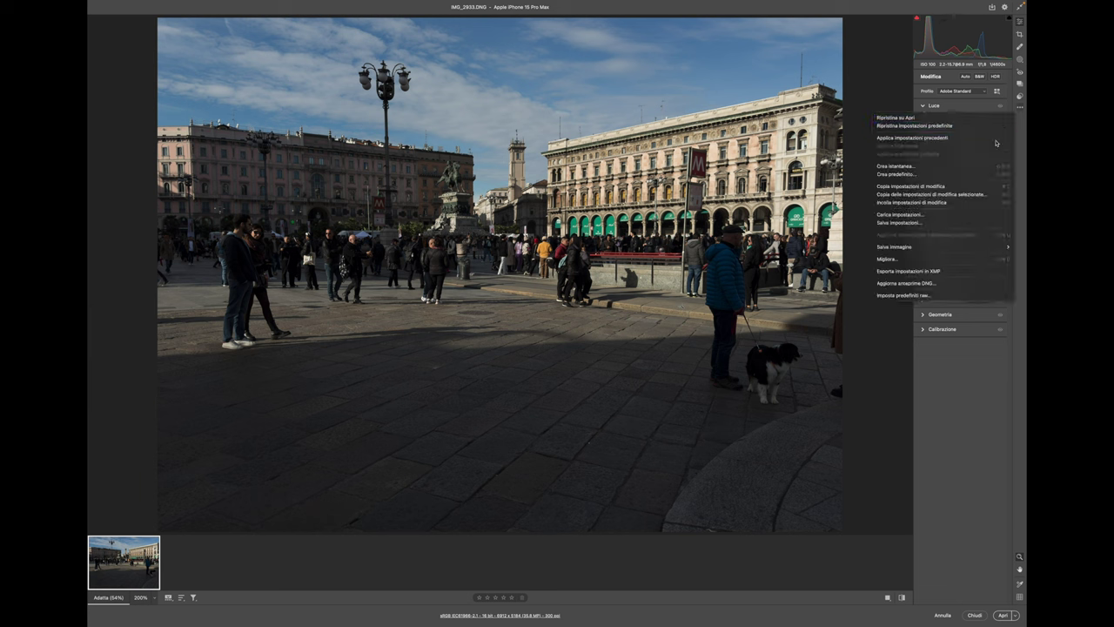
click(905, 214)
click(251, 107)
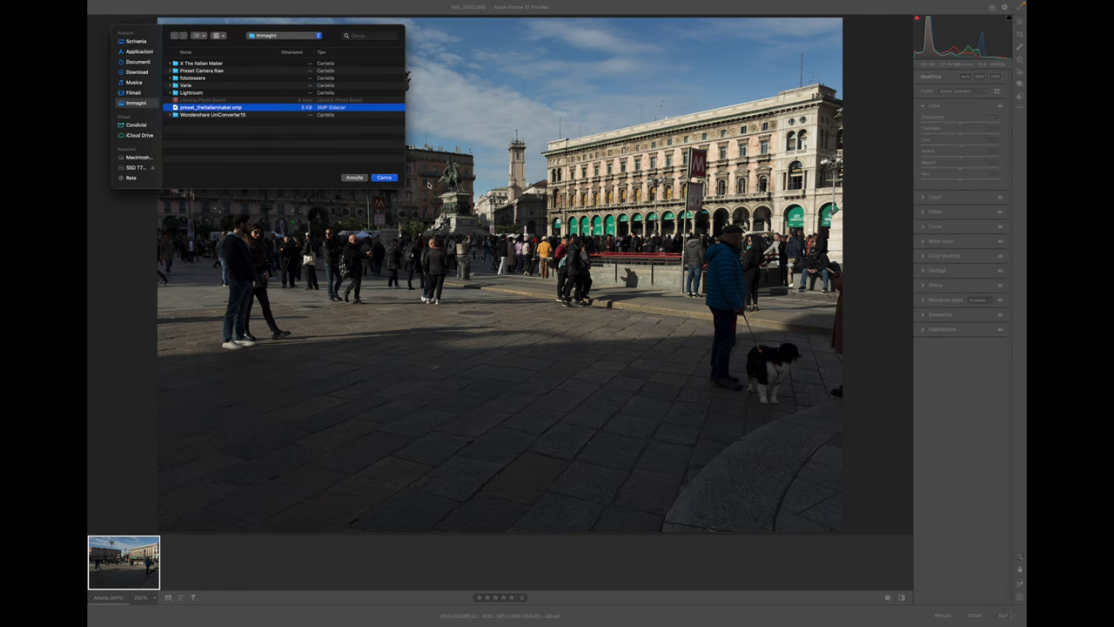
click(384, 178)
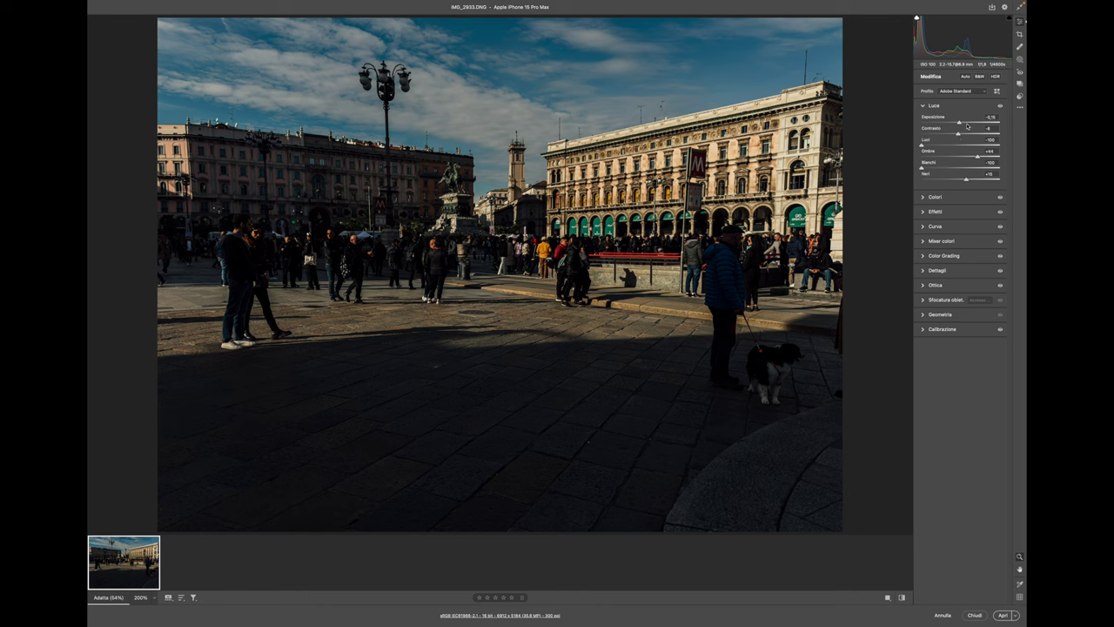
Step: Raise the exposure of the iPhone piazza photo and open the developed image
drag(958, 122, 966, 125)
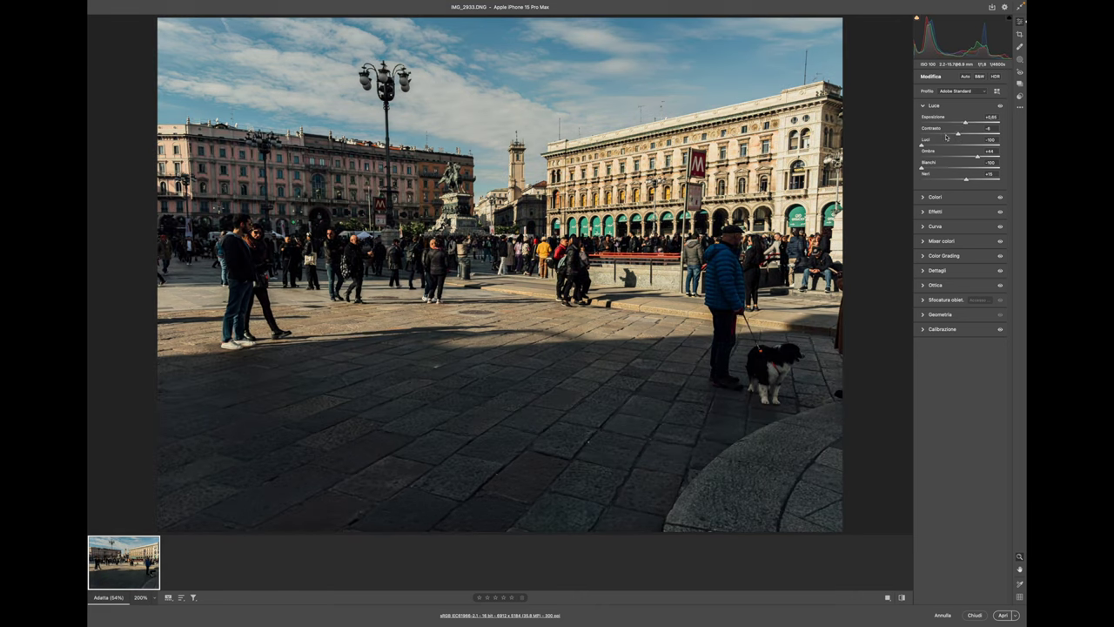
click(1001, 615)
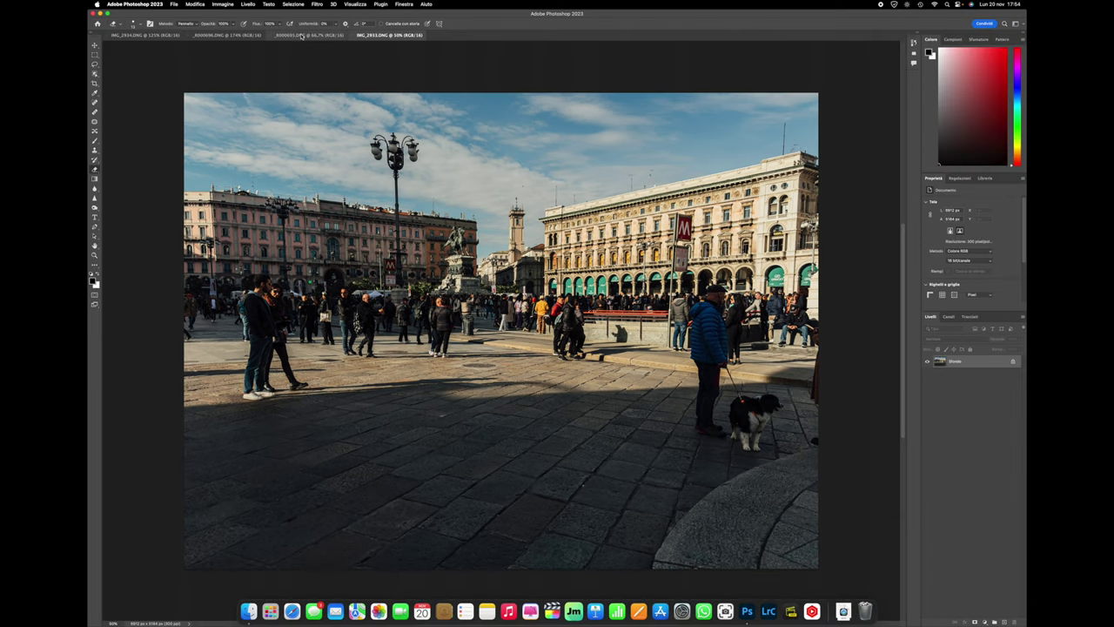
Step: Compare the overall color and tone of the developed Ricoh and iPhone piazza photos at full view
click(300, 35)
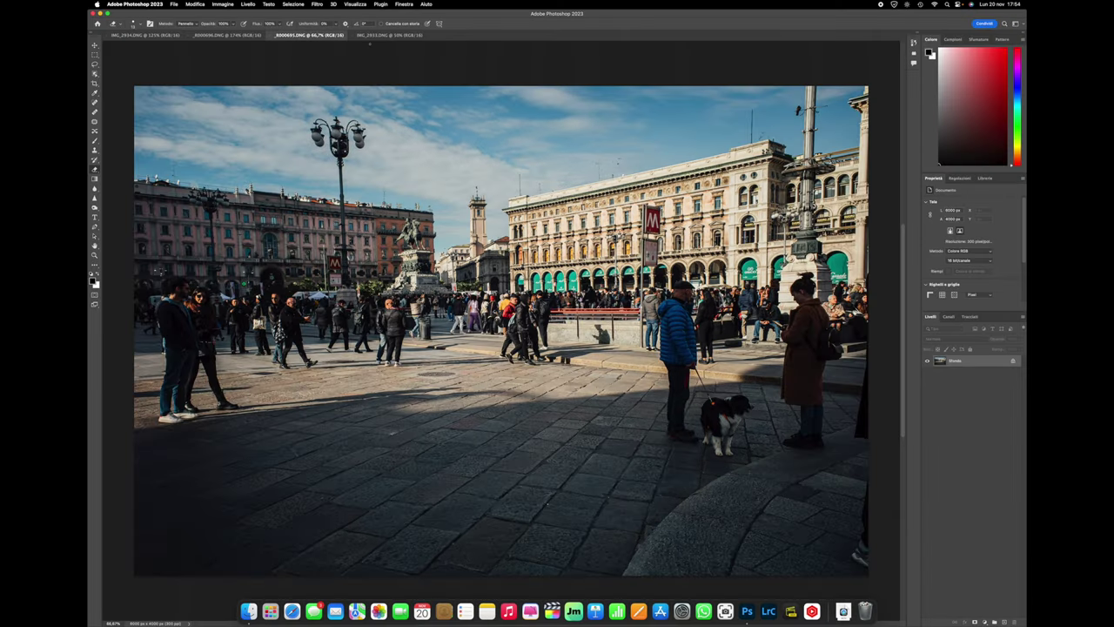
click(379, 35)
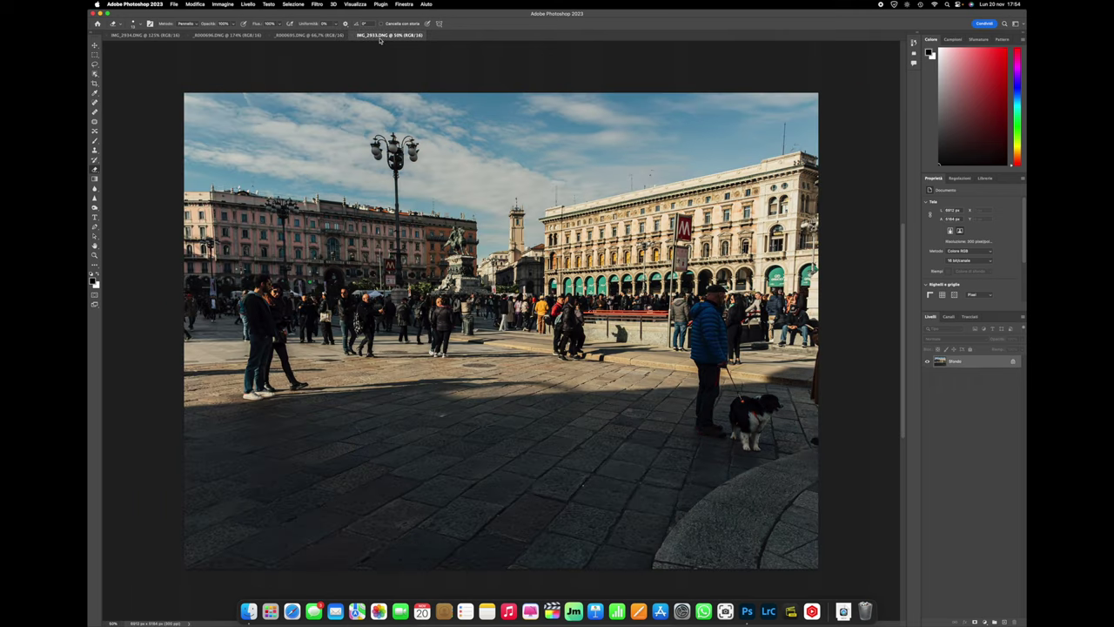
click(329, 36)
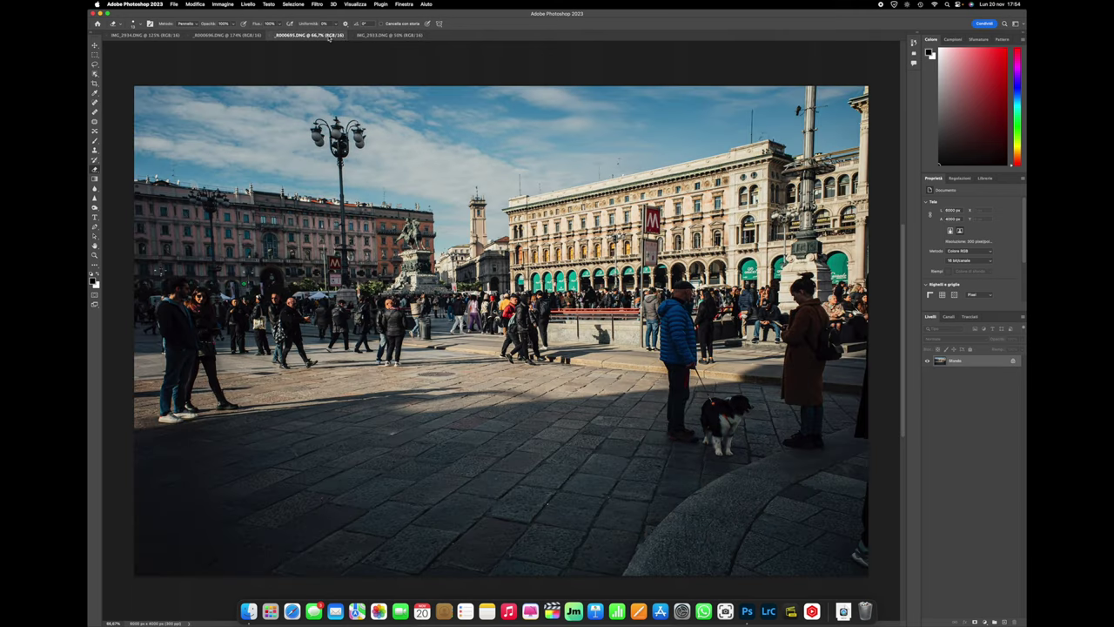
click(383, 37)
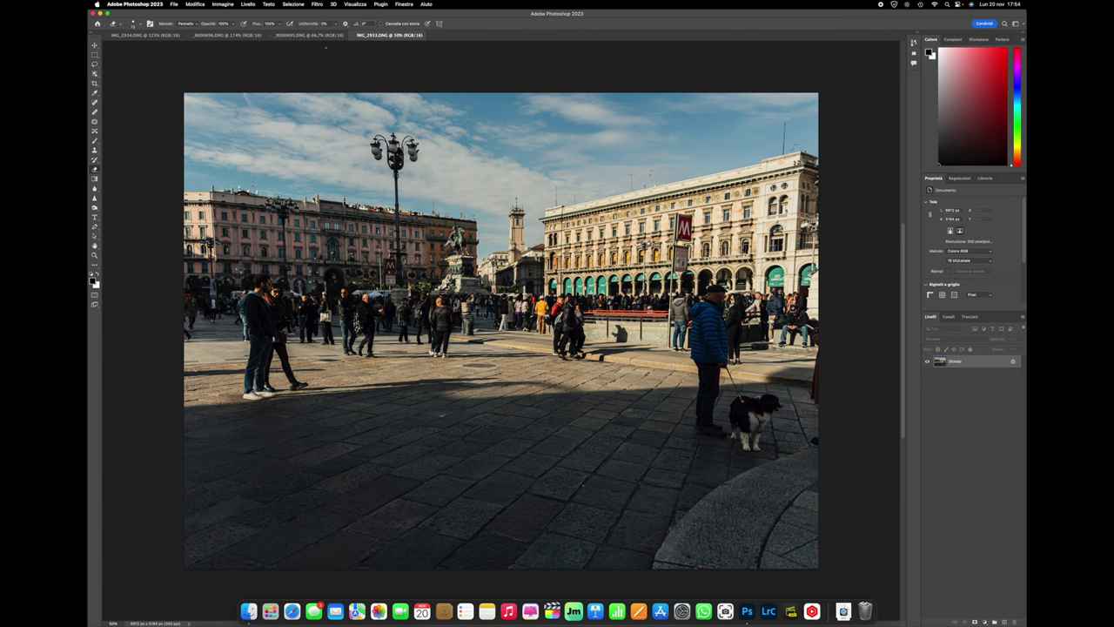
click(313, 37)
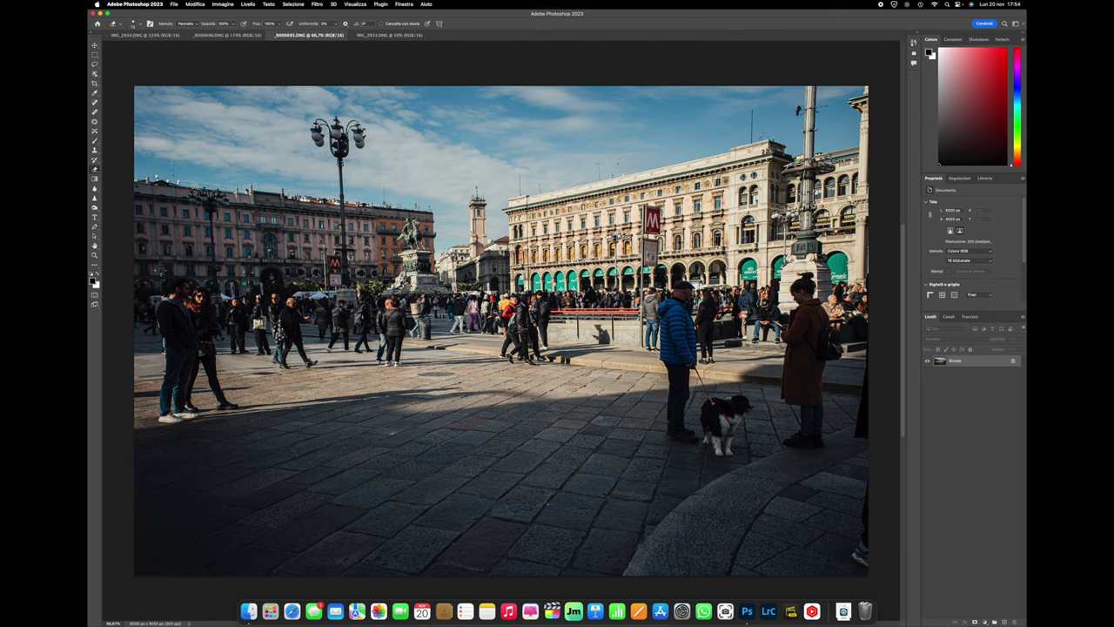
click(383, 35)
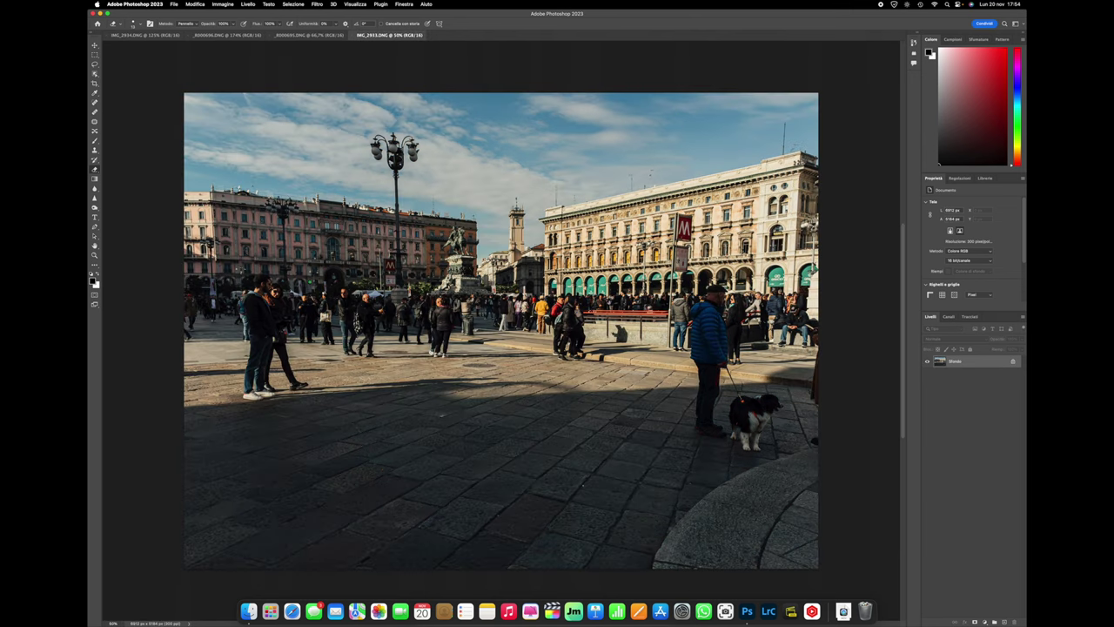
Step: Compare the facade detail around the Duomo 21 window up close in the iPhone and Ricoh piazza photos
scroll(502, 330, up, 5)
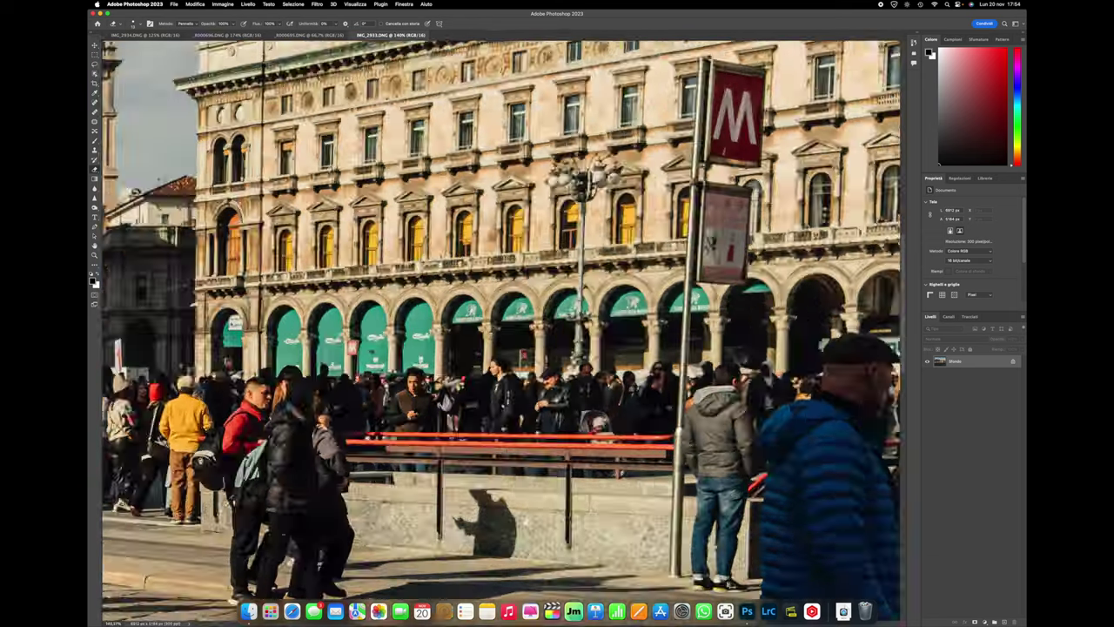
scroll(502, 331, right, 3)
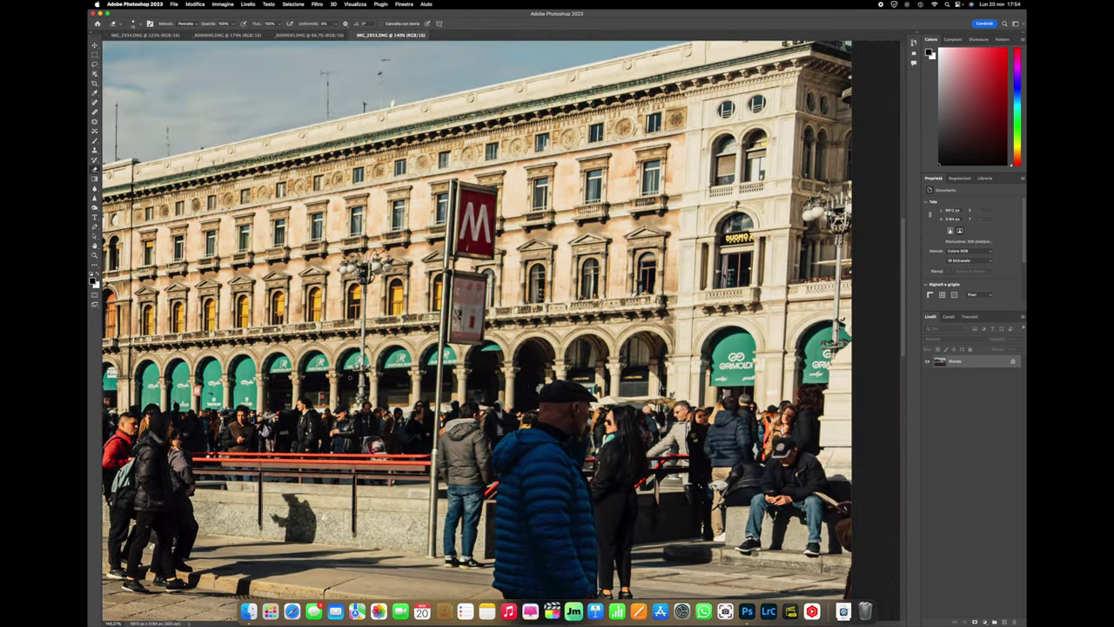
scroll(502, 330, up, 3)
scroll(631, 331, up, 5)
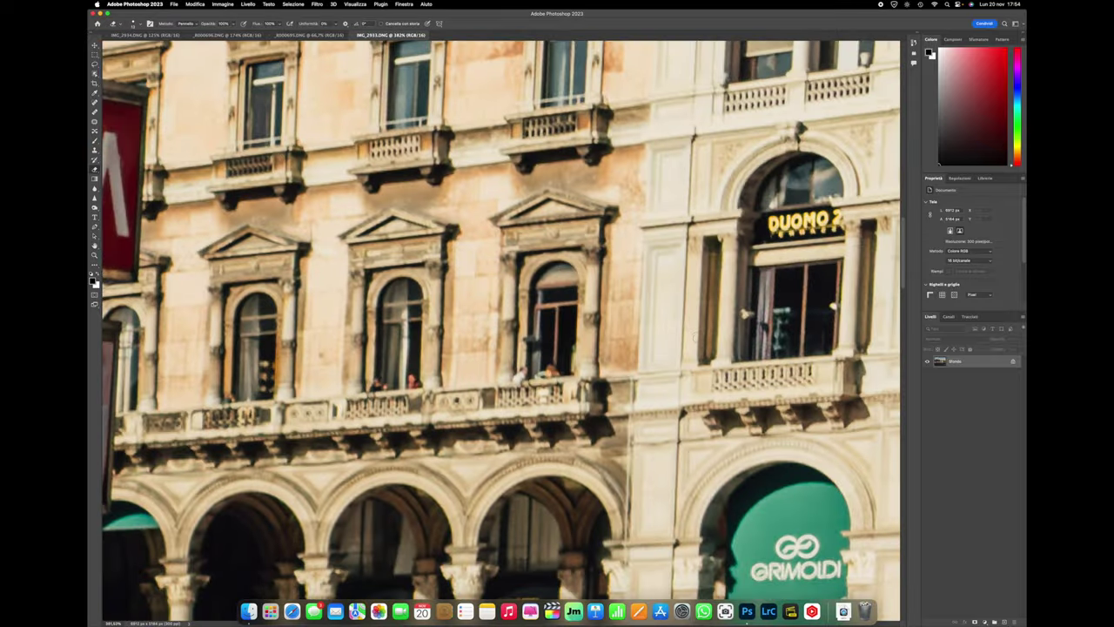
scroll(631, 330, up, 1)
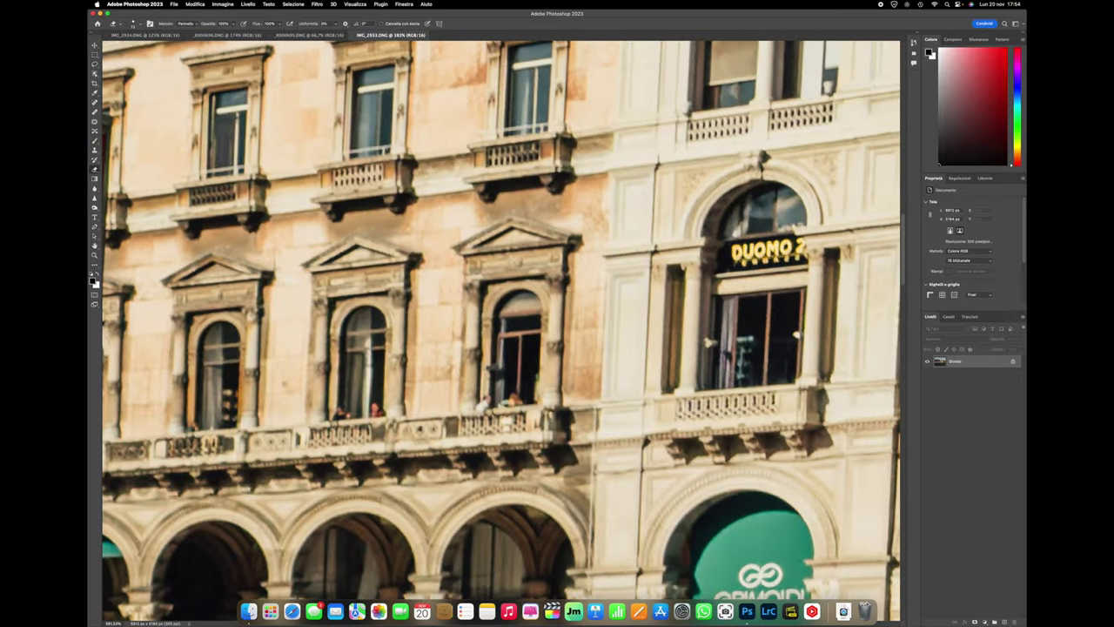
click(308, 35)
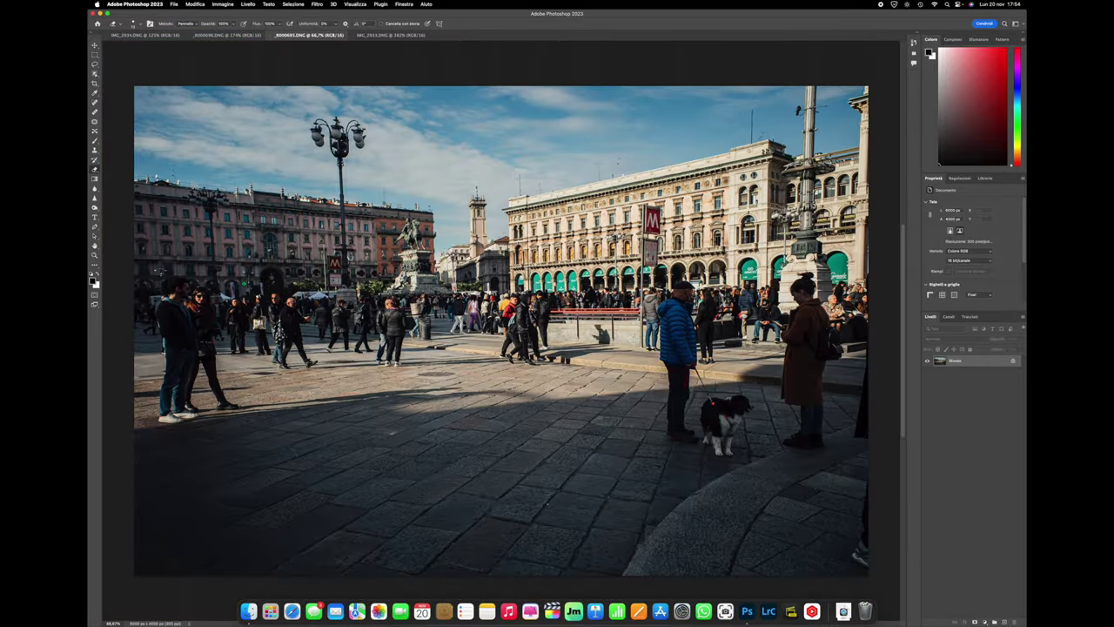
scroll(718, 221, up, 8)
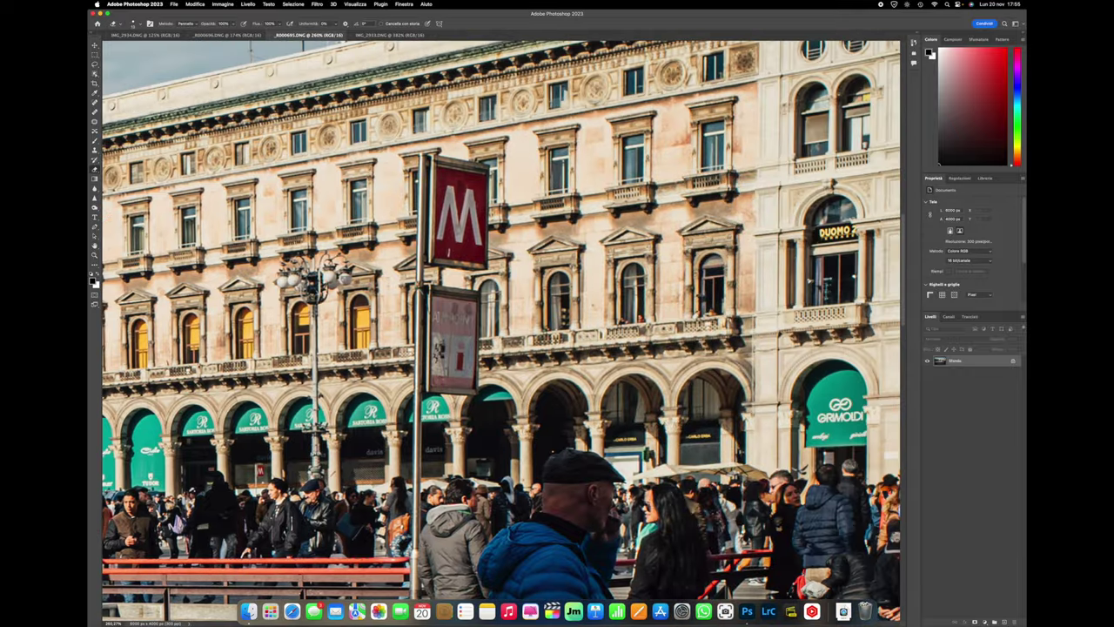
scroll(389, 328, up, 3)
click(389, 35)
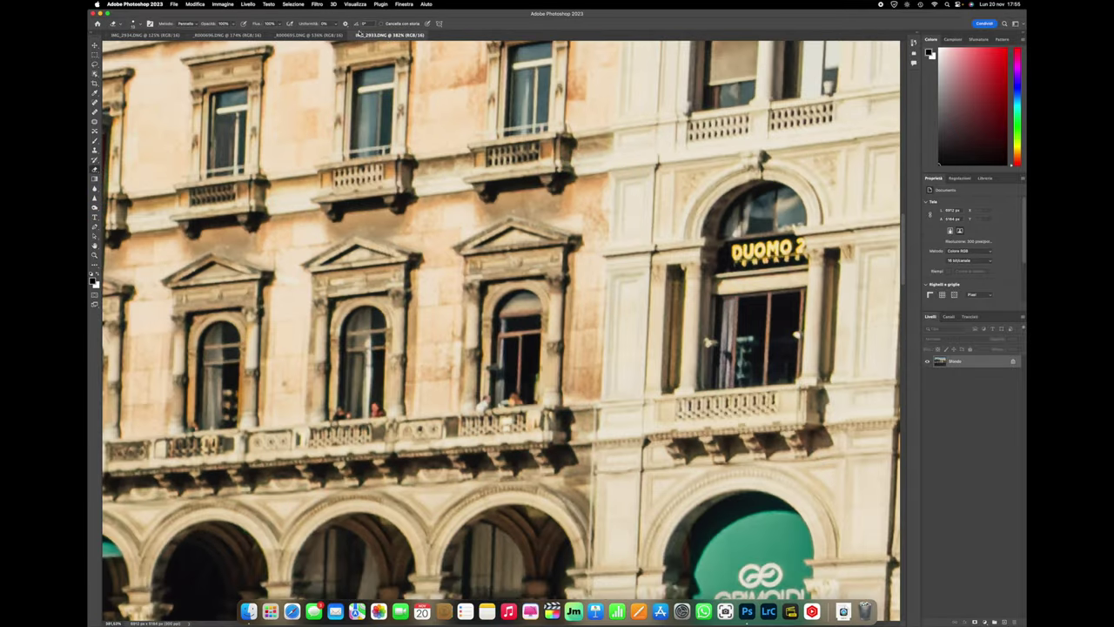
click(309, 34)
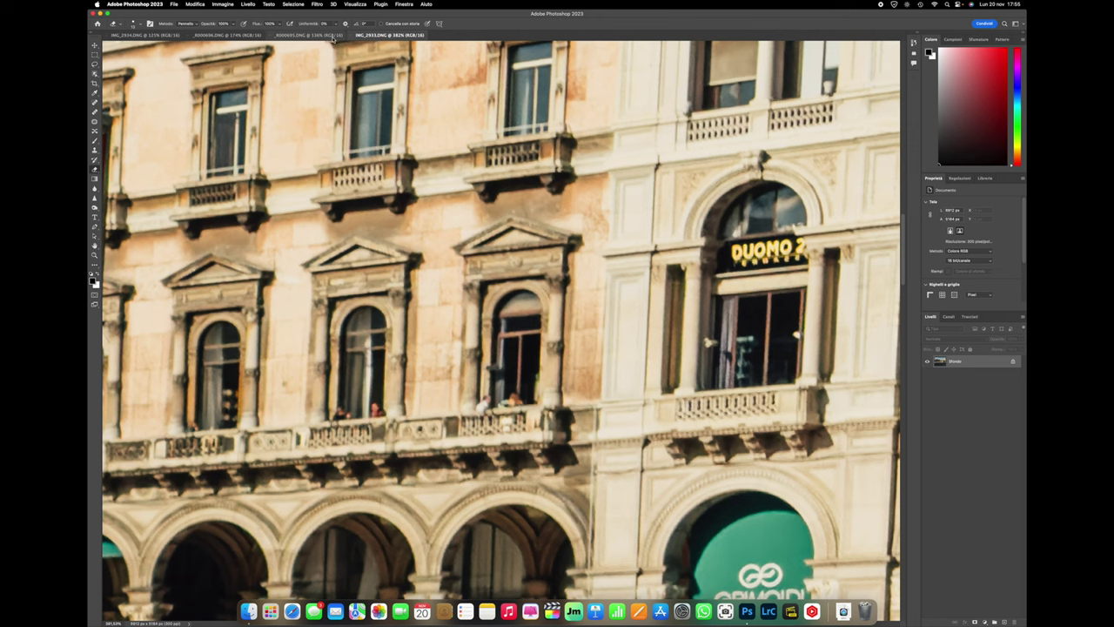
click(331, 36)
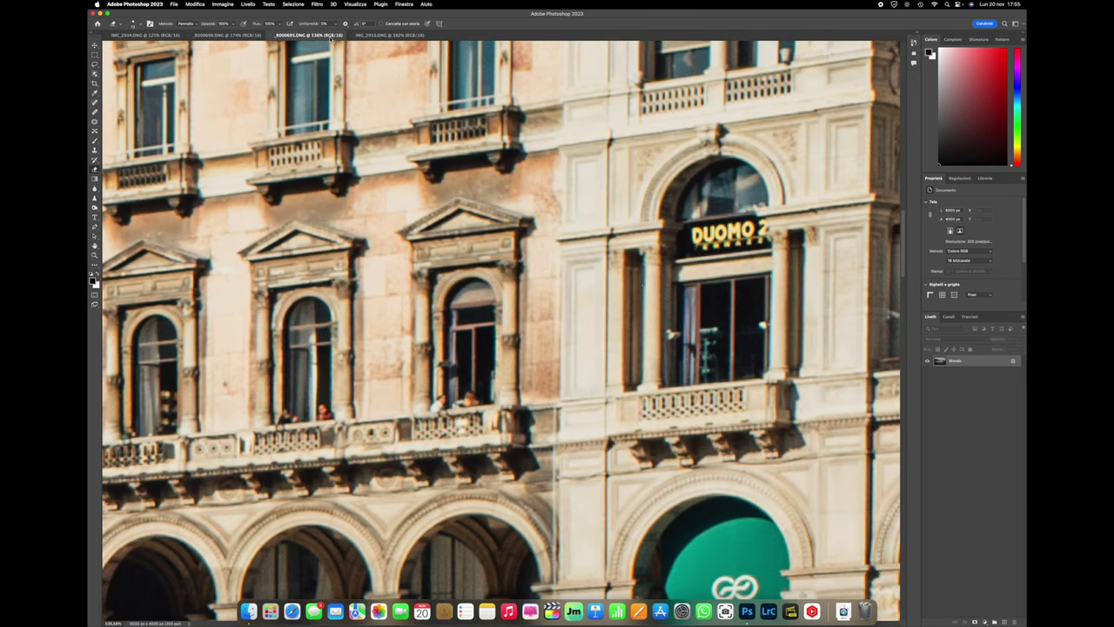
click(374, 35)
click(325, 37)
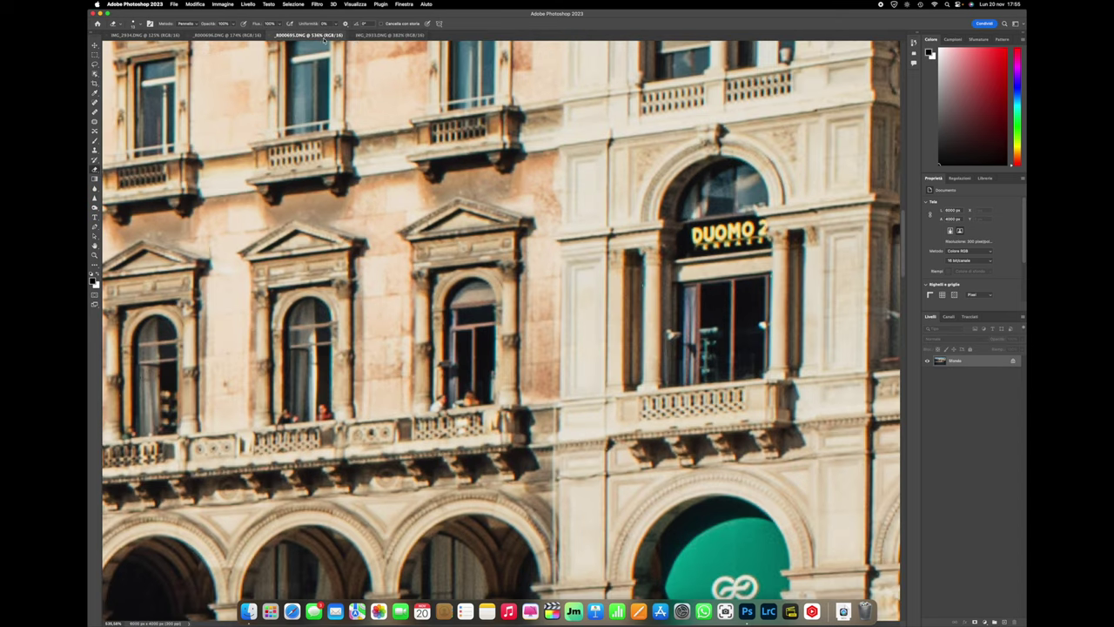
click(381, 36)
click(327, 36)
click(376, 36)
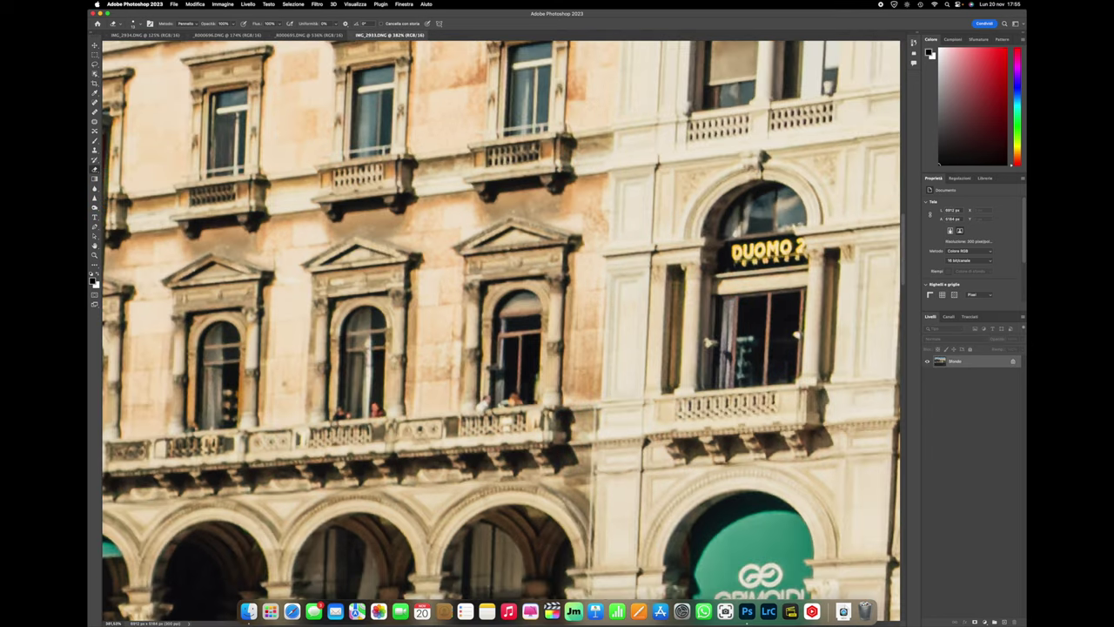
Step: Compare the dog and the shaded paving around it up close in the Ricoh and iPhone photos
click(292, 34)
scroll(500, 331, down, 20)
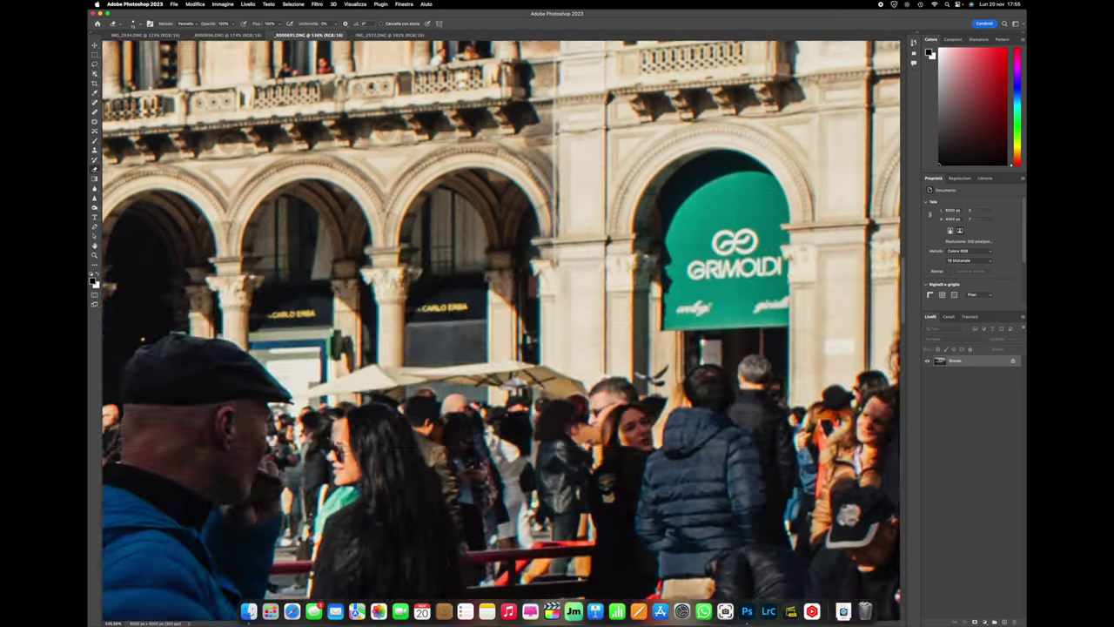
scroll(408, 117, down, 4)
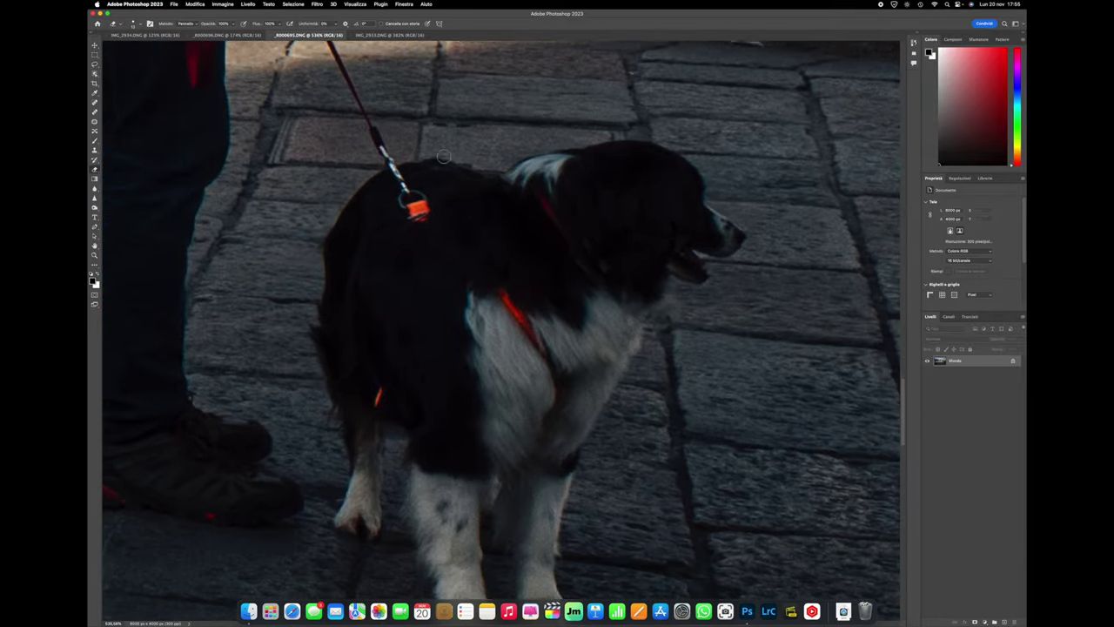
click(387, 34)
scroll(551, 279, down, 10)
scroll(550, 278, up, 5)
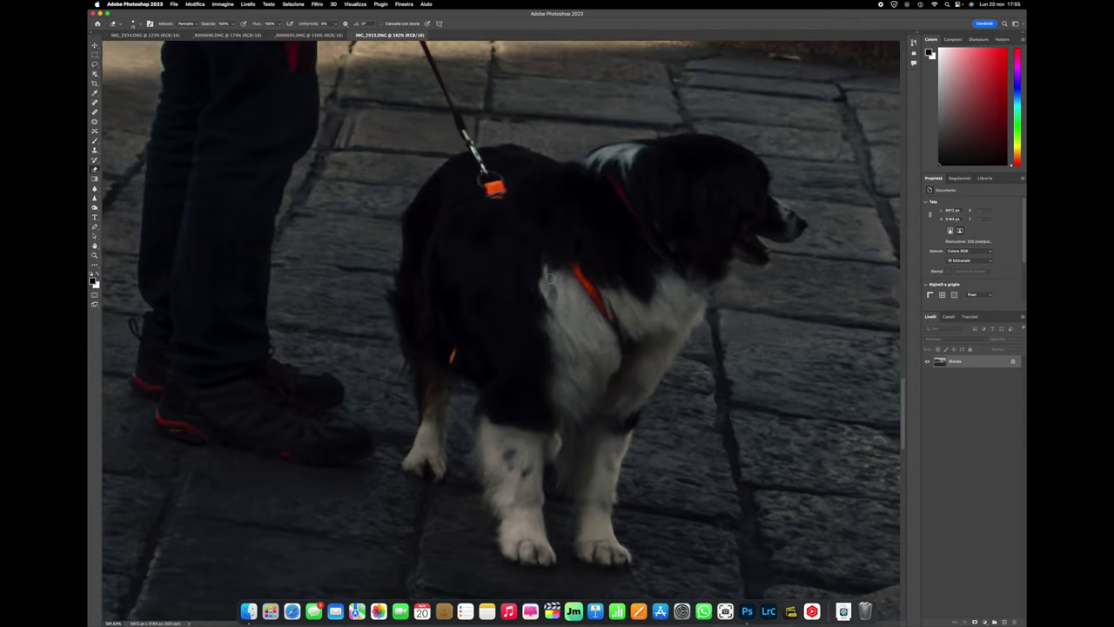
click(333, 38)
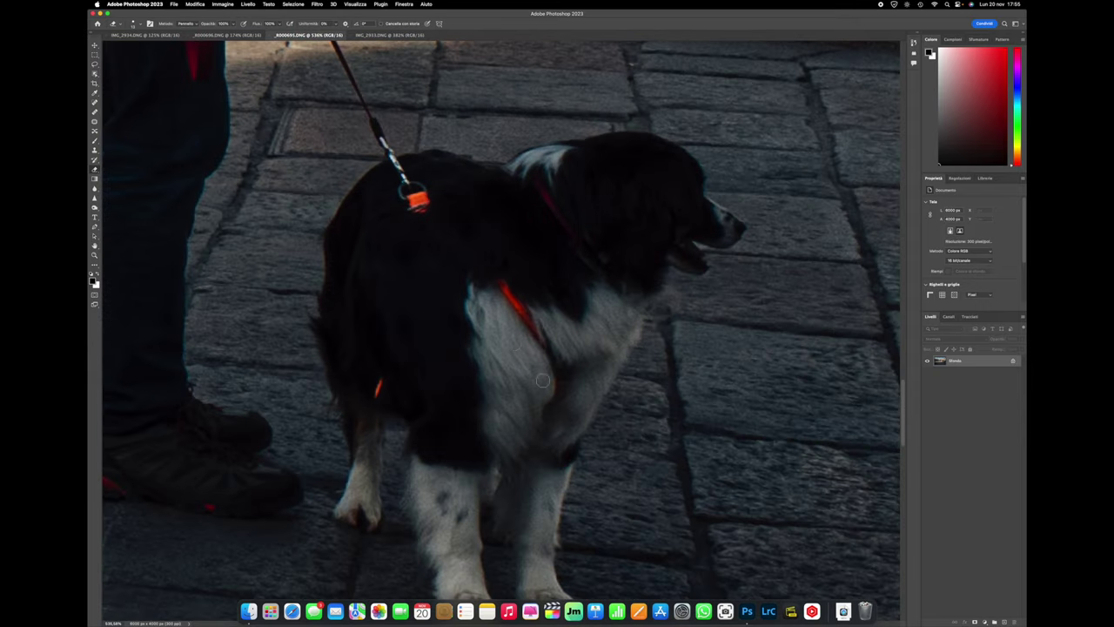
click(389, 35)
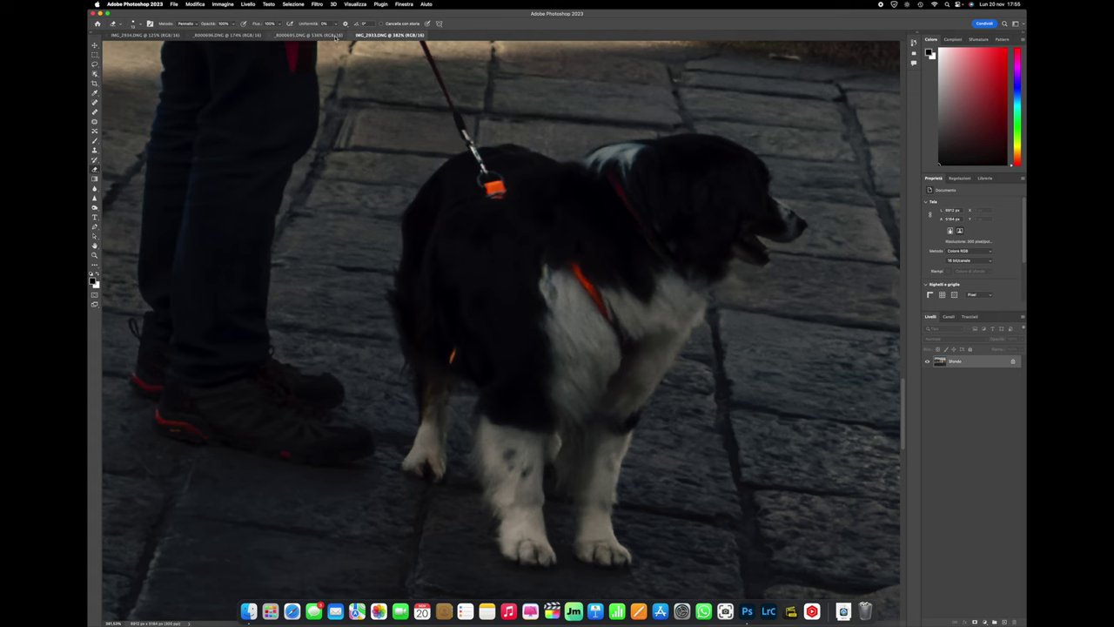
Step: Examine the dark coat, boots and paving in the Ricoh photo, and the shaded stone at the iPhone photo's edge
click(309, 35)
scroll(690, 345, right, 10)
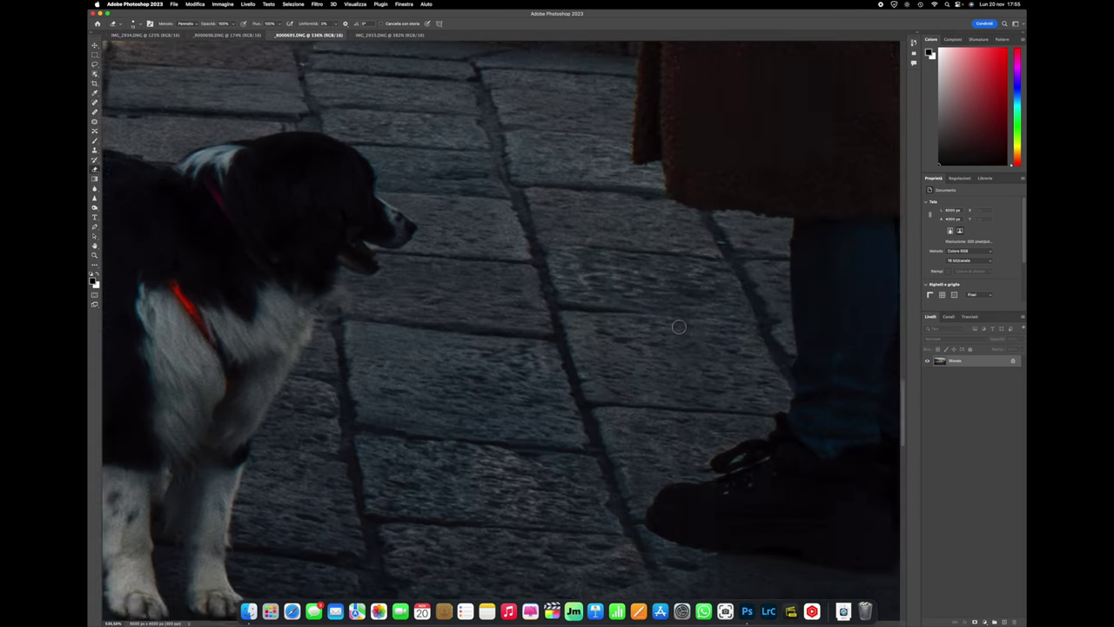
scroll(565, 281, up, 10)
scroll(565, 279, down, 10)
click(383, 35)
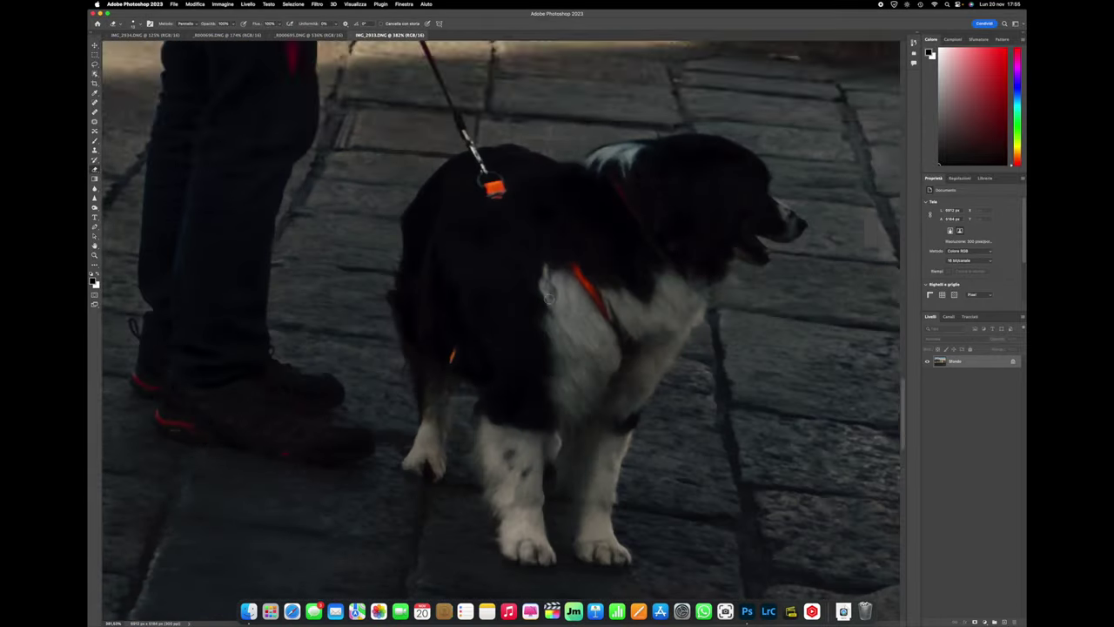
scroll(547, 295, right, 15)
scroll(554, 290, left, 5)
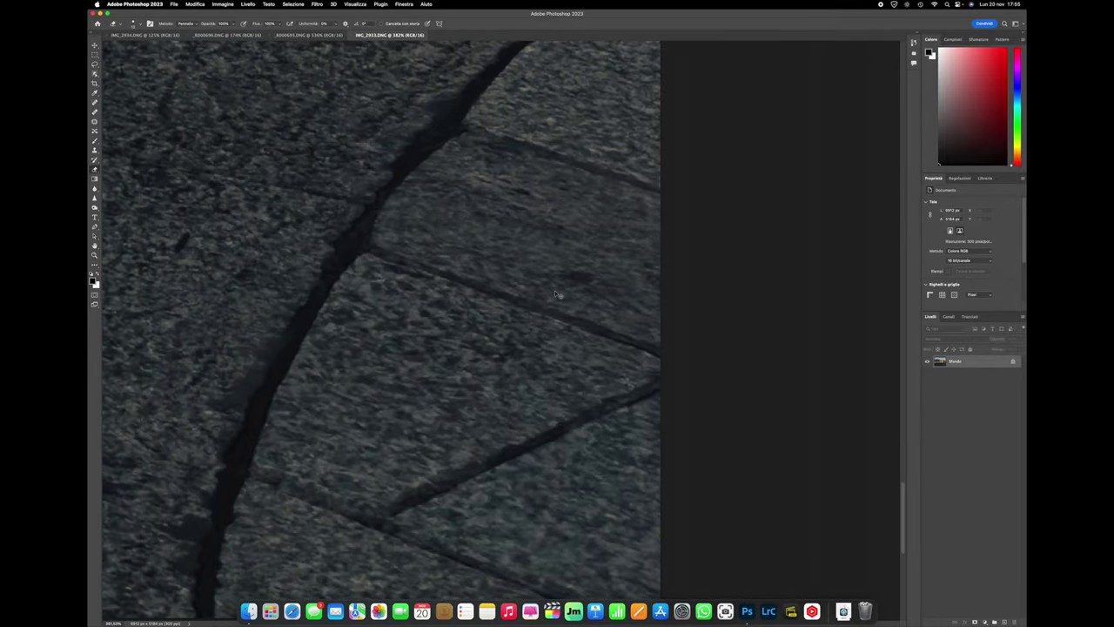
Step: Fit the iPhone and Ricoh piazza photos to the window to view each one whole
key(super+0)
click(331, 35)
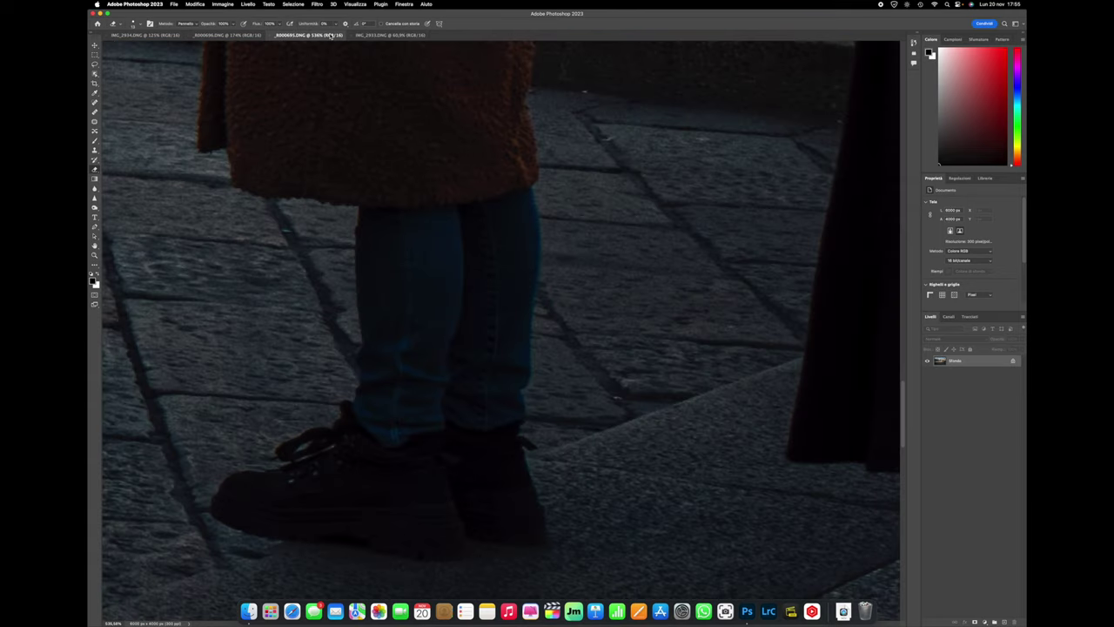
key(super+0)
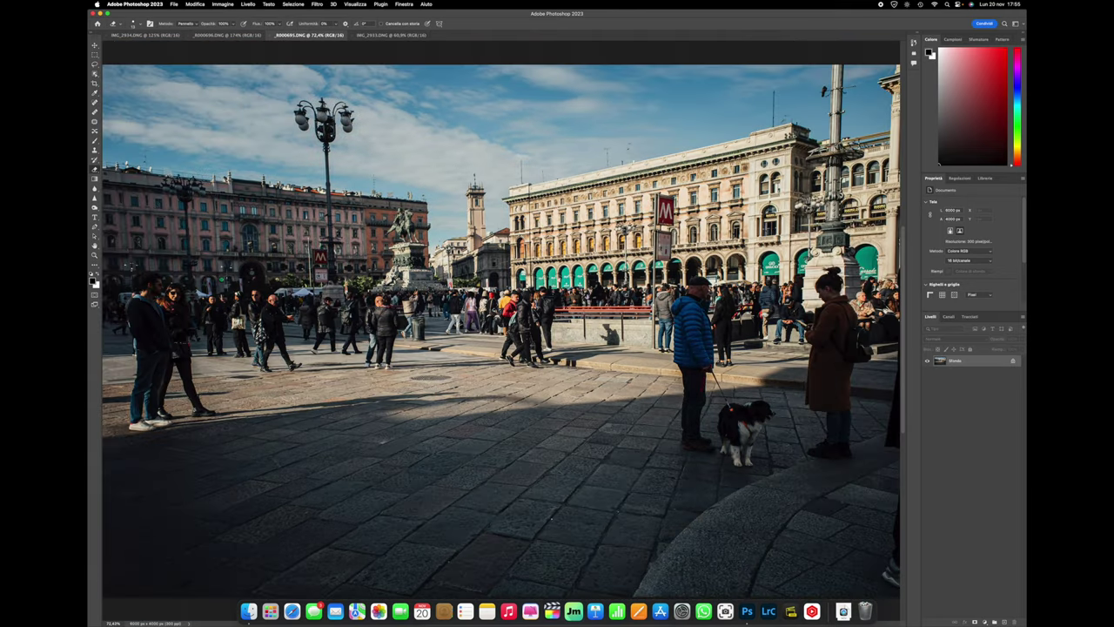